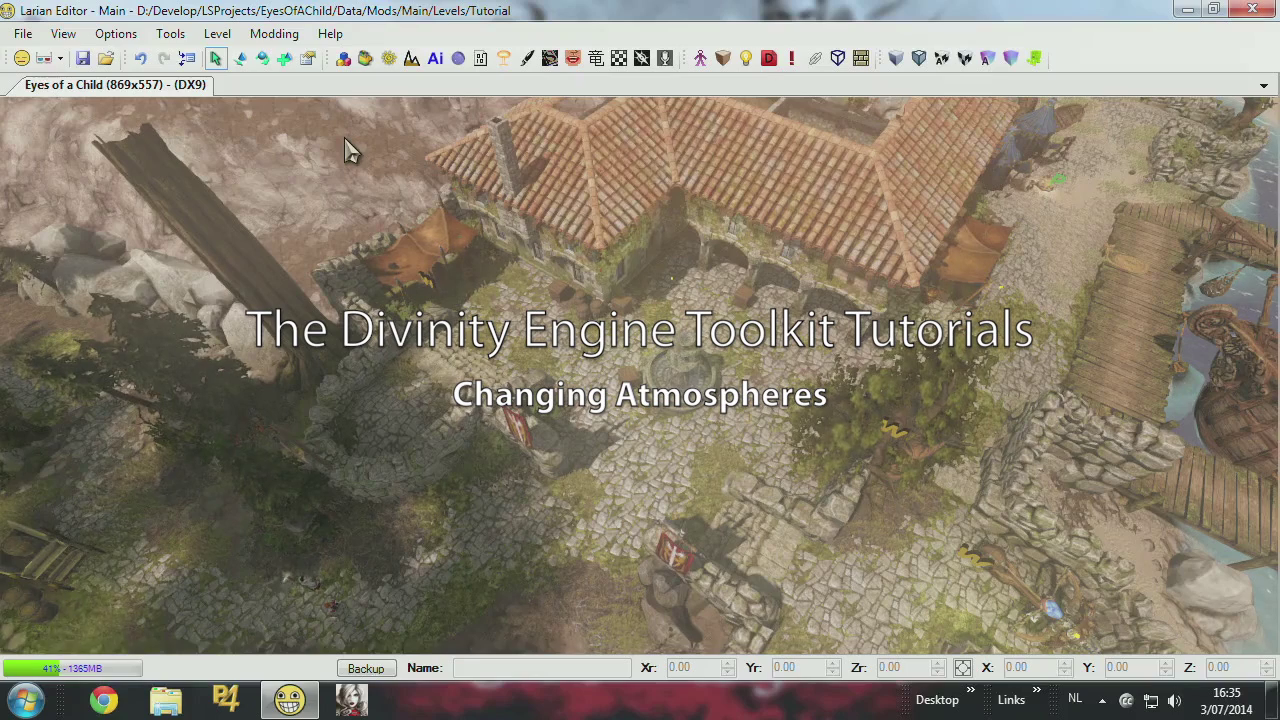
Open the atmosphere settings and look through the Color, Fog, Sun and Varia groups before returning to Post Processing.
click(390, 60)
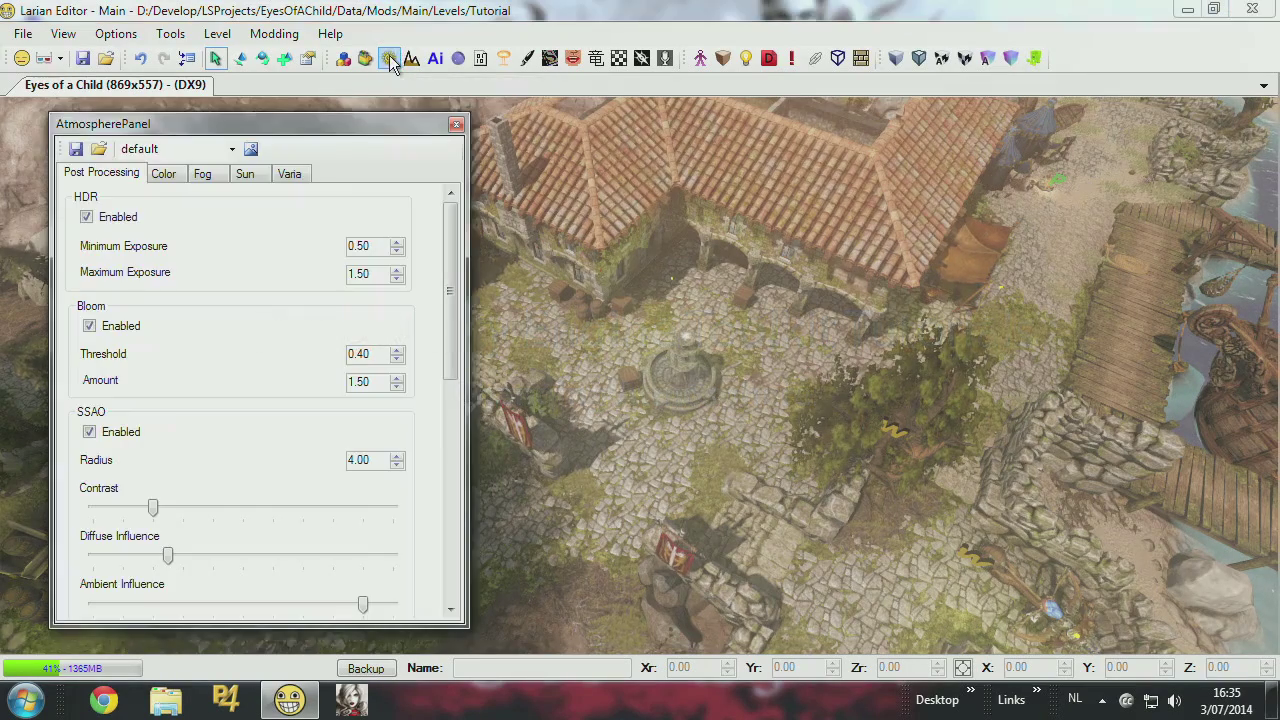
click(168, 174)
click(203, 178)
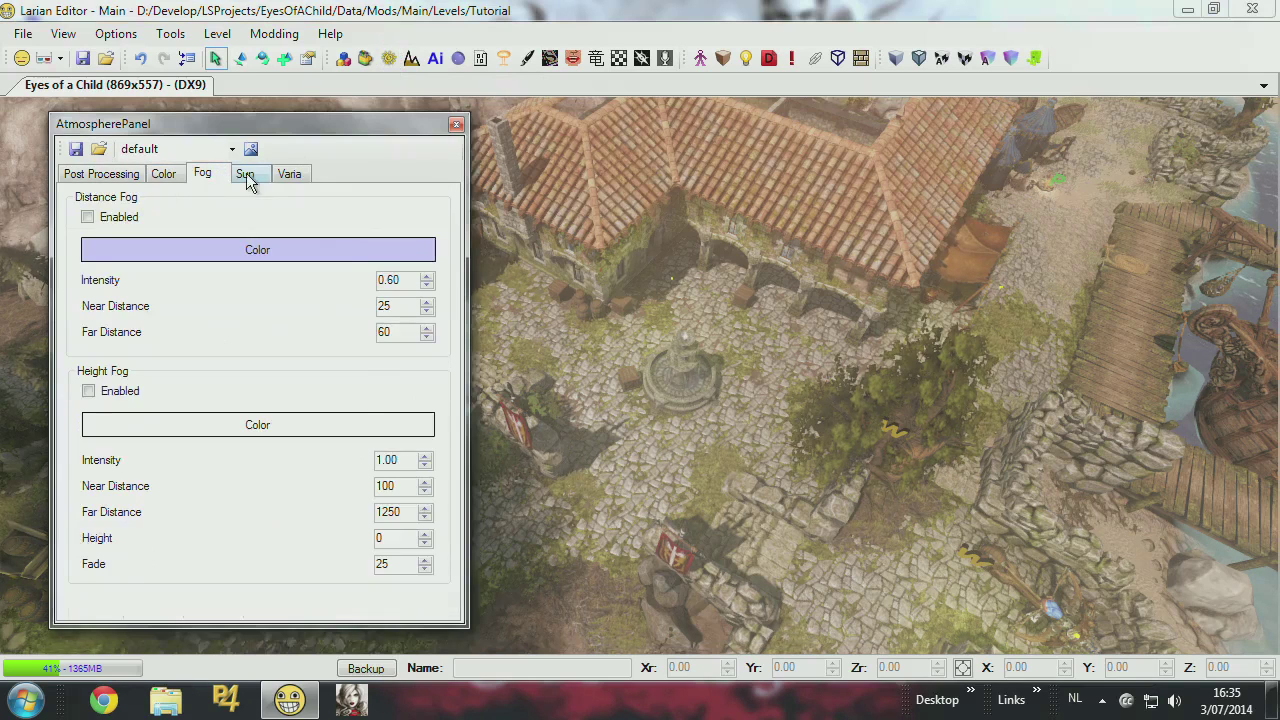
click(246, 175)
click(289, 174)
click(115, 175)
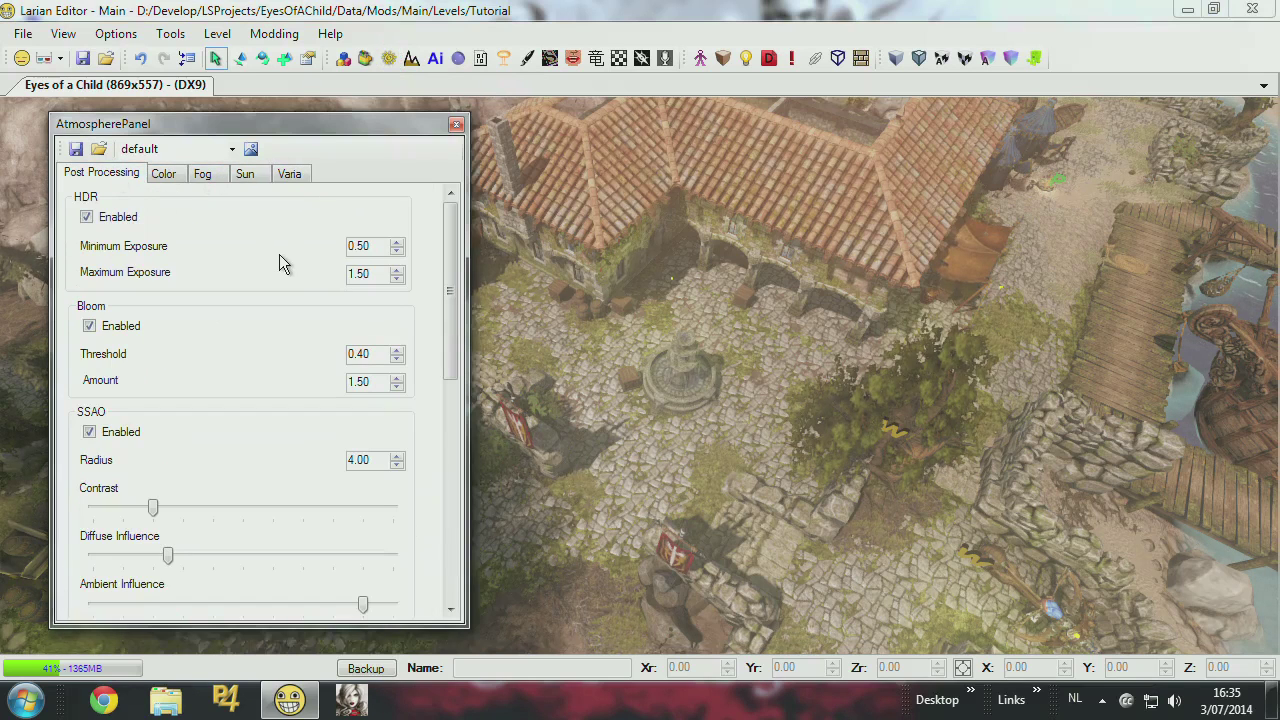
Toggle HDR off and on twice to compare its effect on the level.
click(87, 217)
click(87, 217)
click(87, 217)
click(87, 217)
Toggle bloom off and on to compare its effect in the overview and in a close view of the yellow light bulb.
click(88, 328)
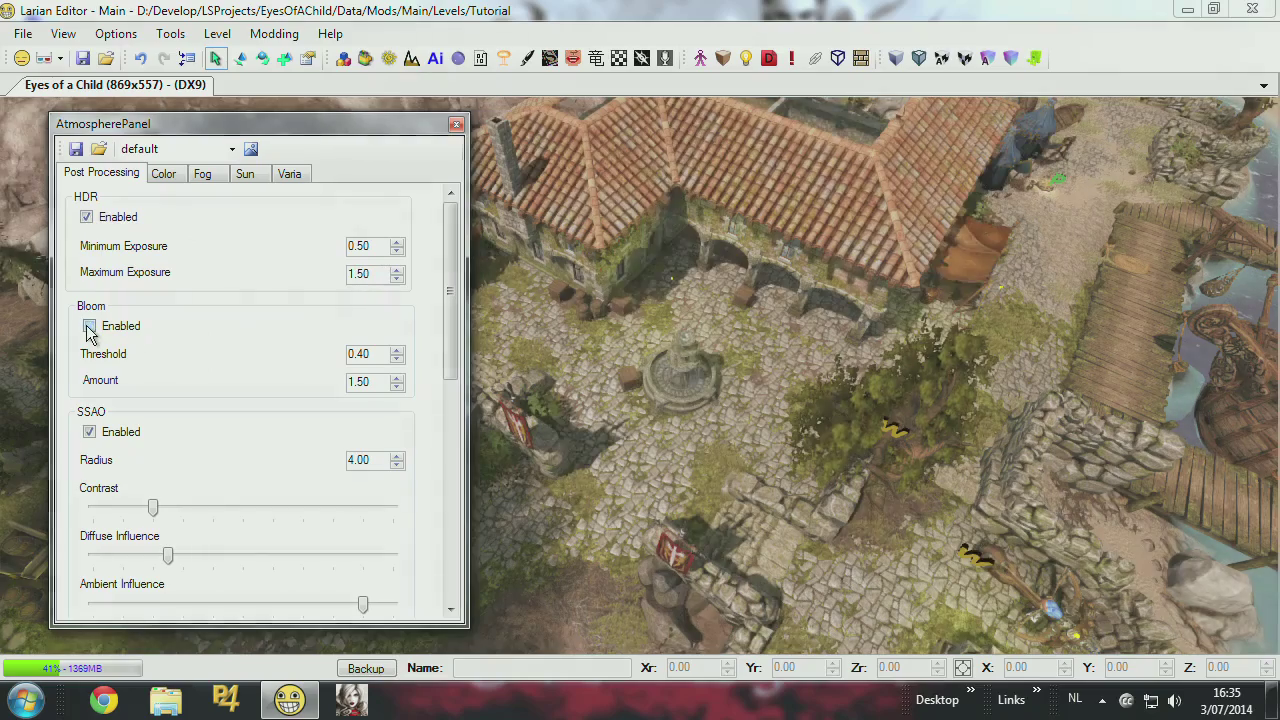
click(88, 328)
click(88, 328)
click(88, 327)
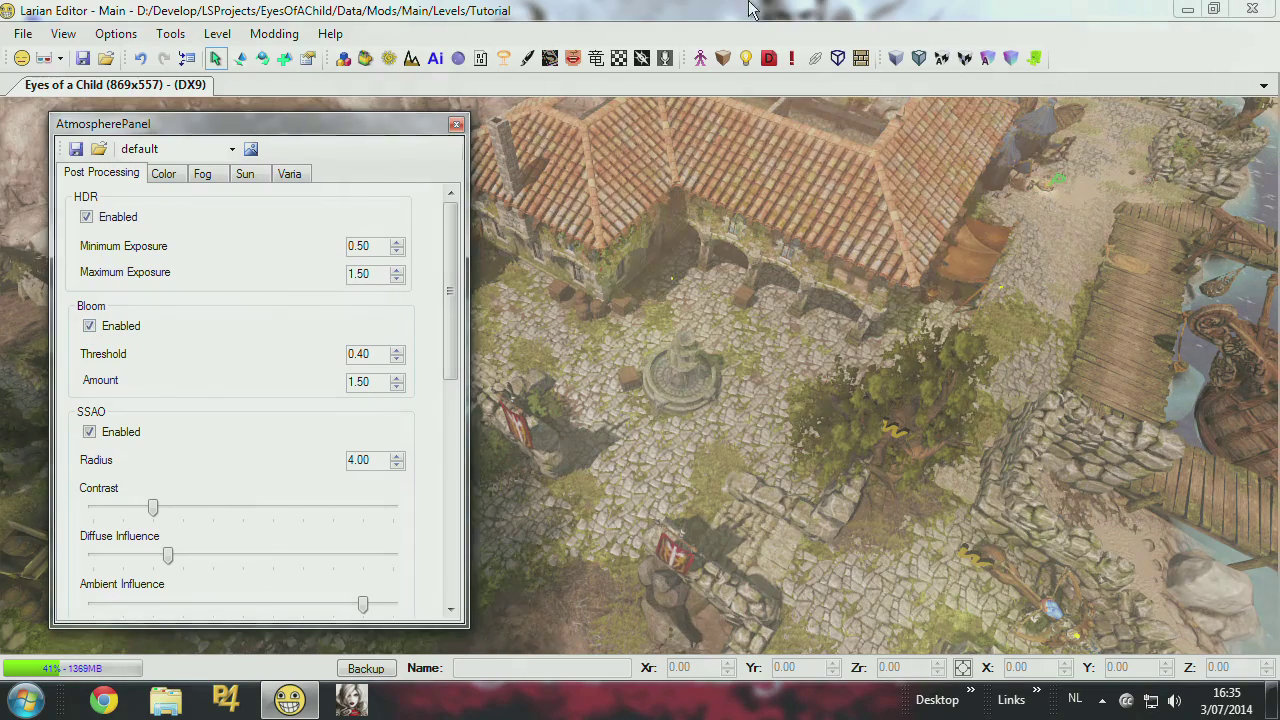
click(730, 6)
right_drag(721, 352, 800, 230)
right_drag(685, 335, 705, 370)
click(90, 327)
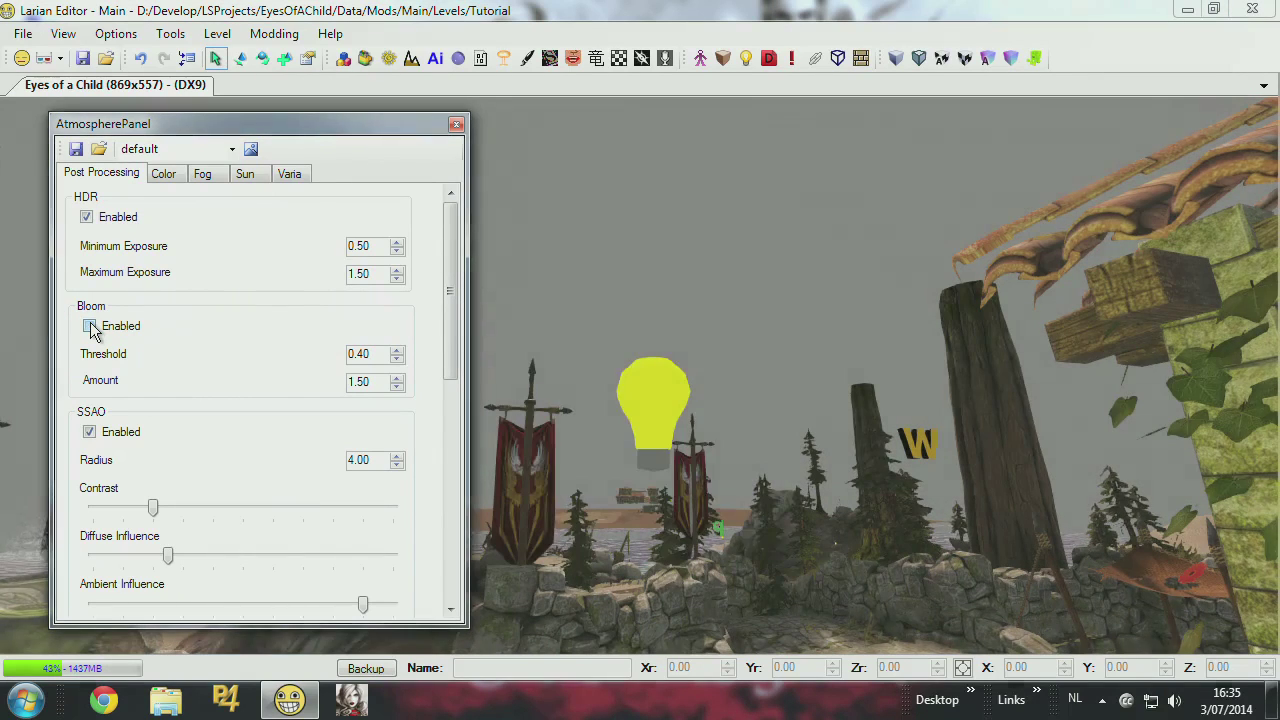
click(90, 327)
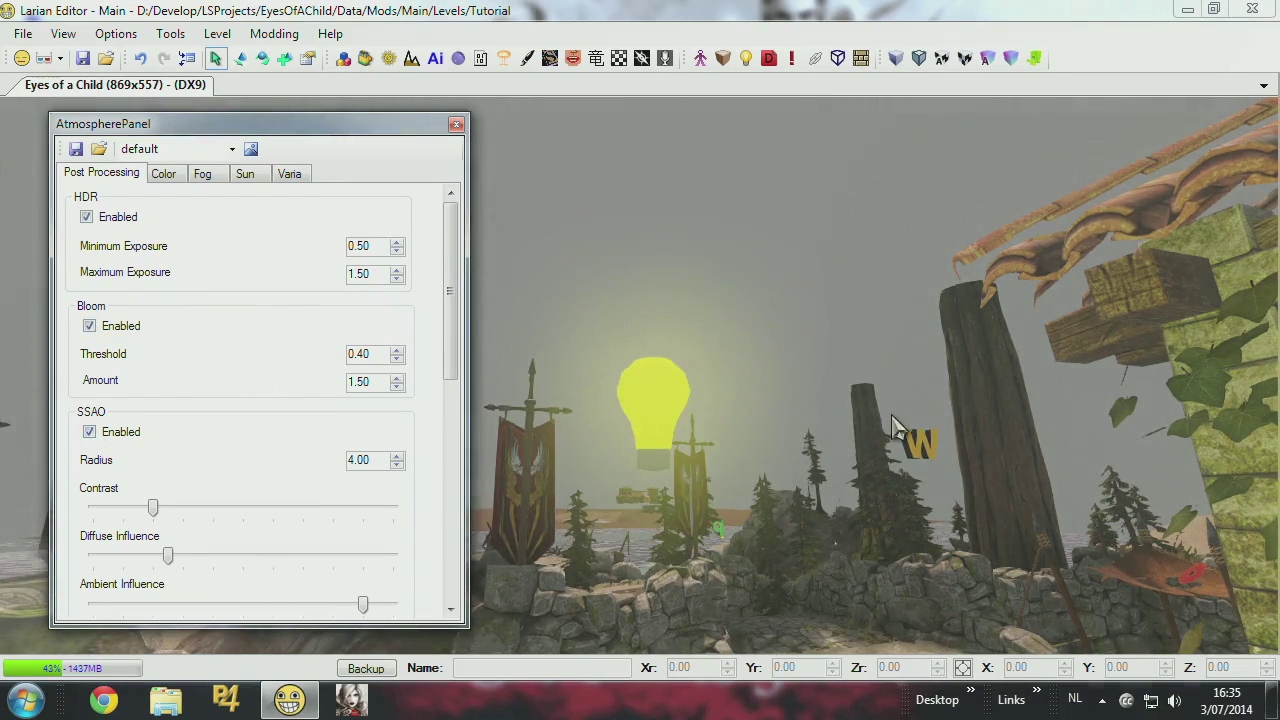
Toggle SSAO off and on repeatedly while viewing the shaded corner between the mossy stone walls.
click(905, 435)
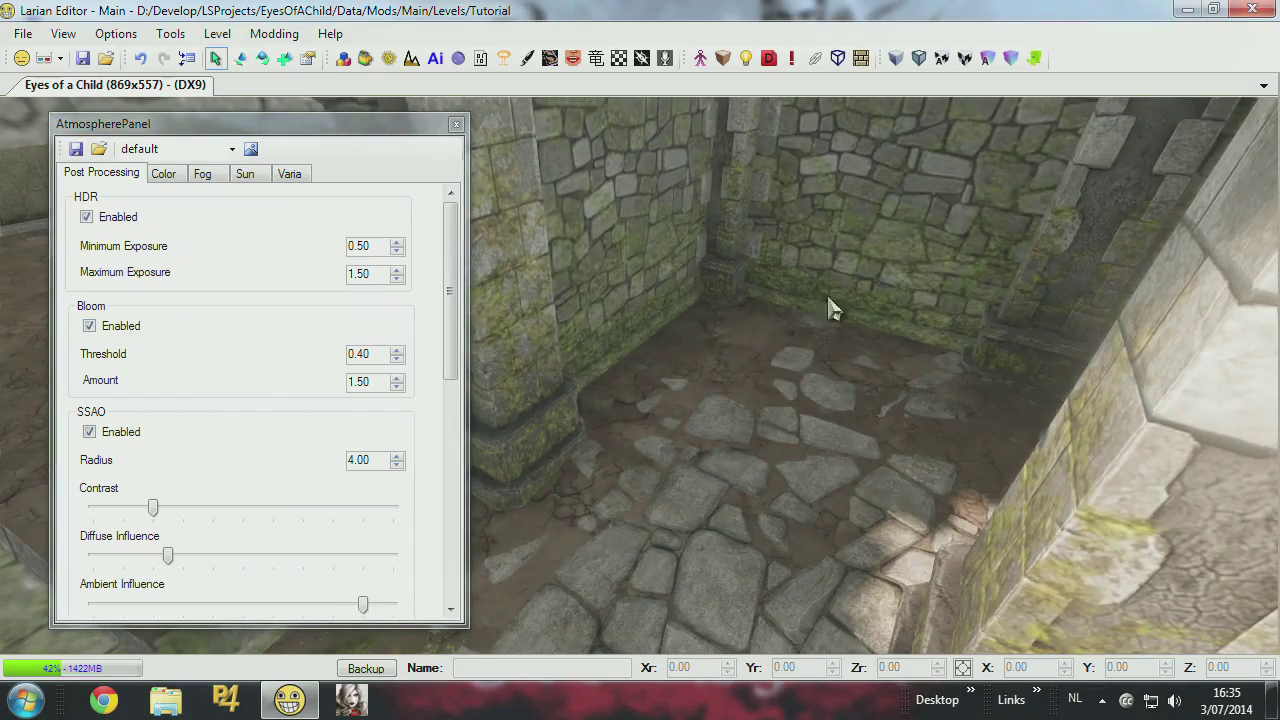
click(90, 433)
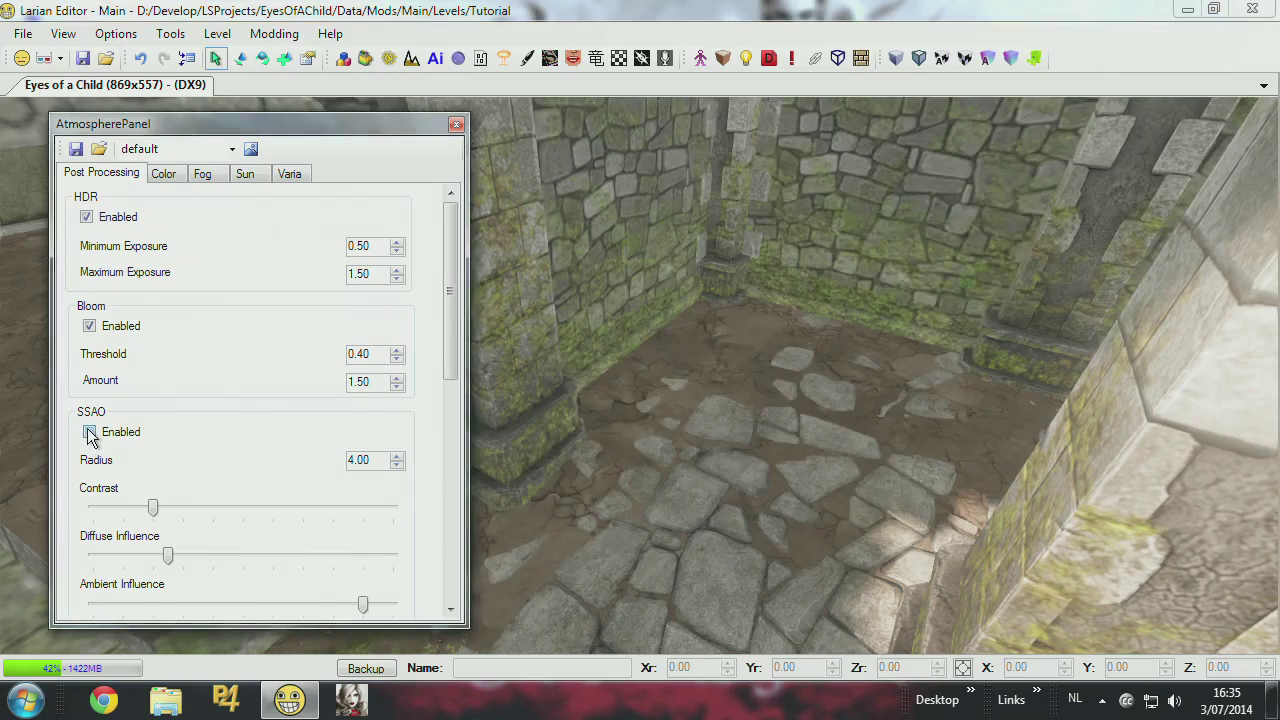
click(90, 433)
click(90, 433)
click(90, 433)
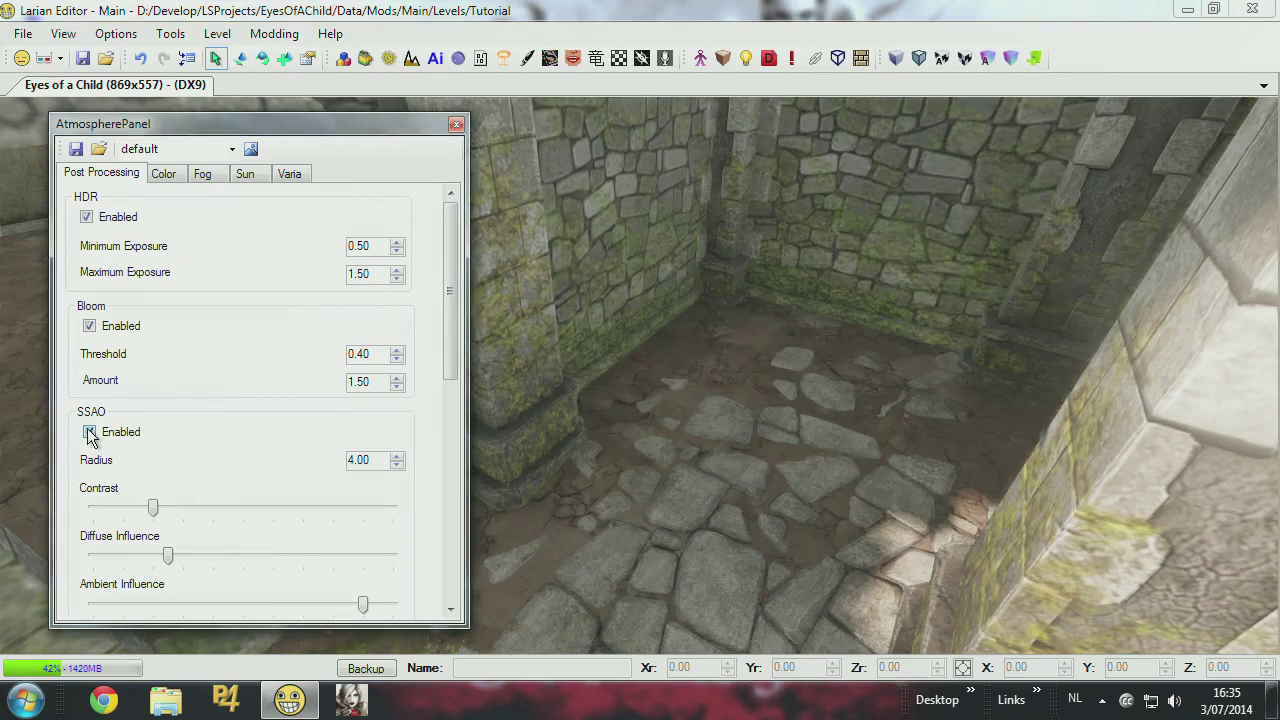
click(90, 433)
click(90, 433)
Toggle the vignette on and off twice to compare its effect, leaving it disabled.
drag(454, 269, 309, 386)
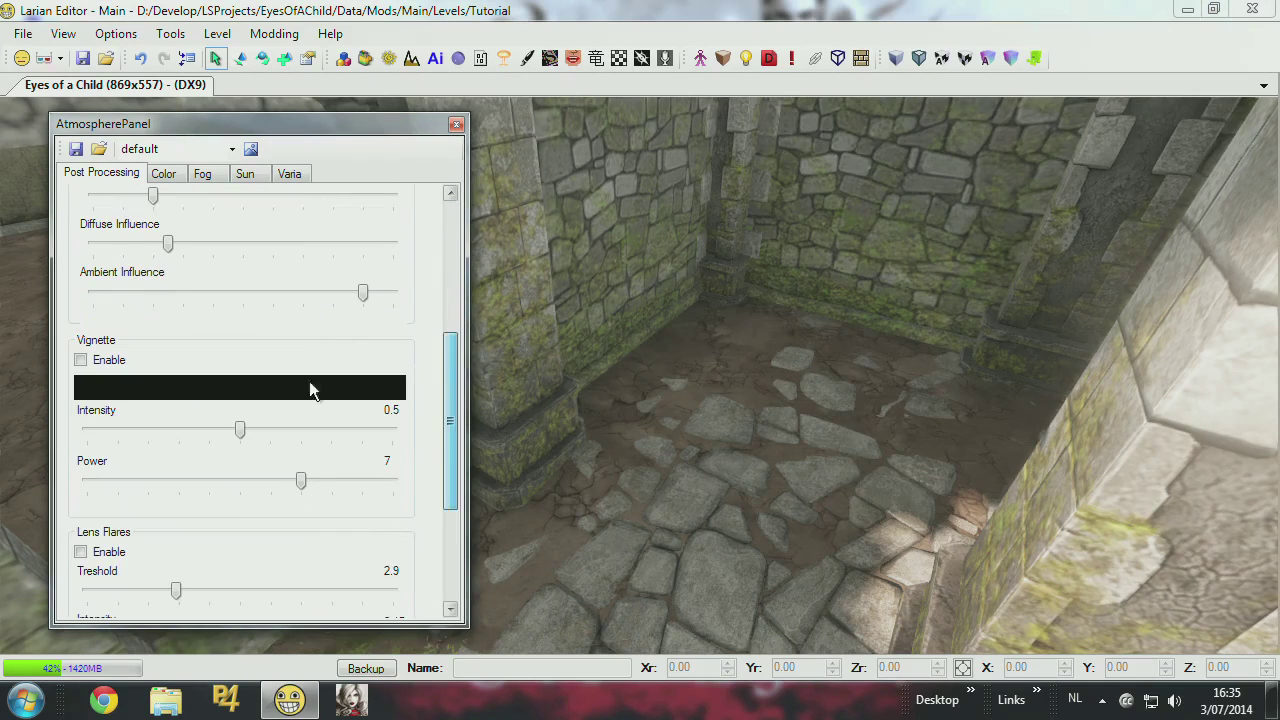
click(81, 360)
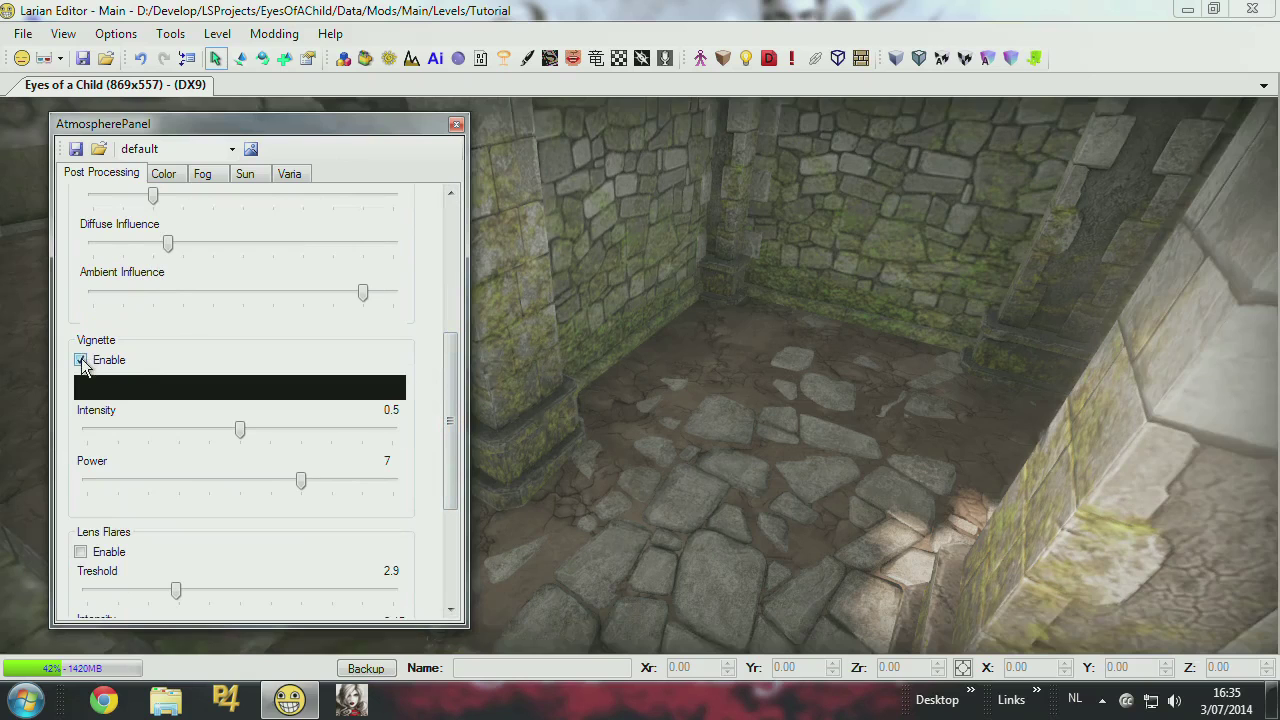
click(81, 360)
click(81, 360)
click(81, 360)
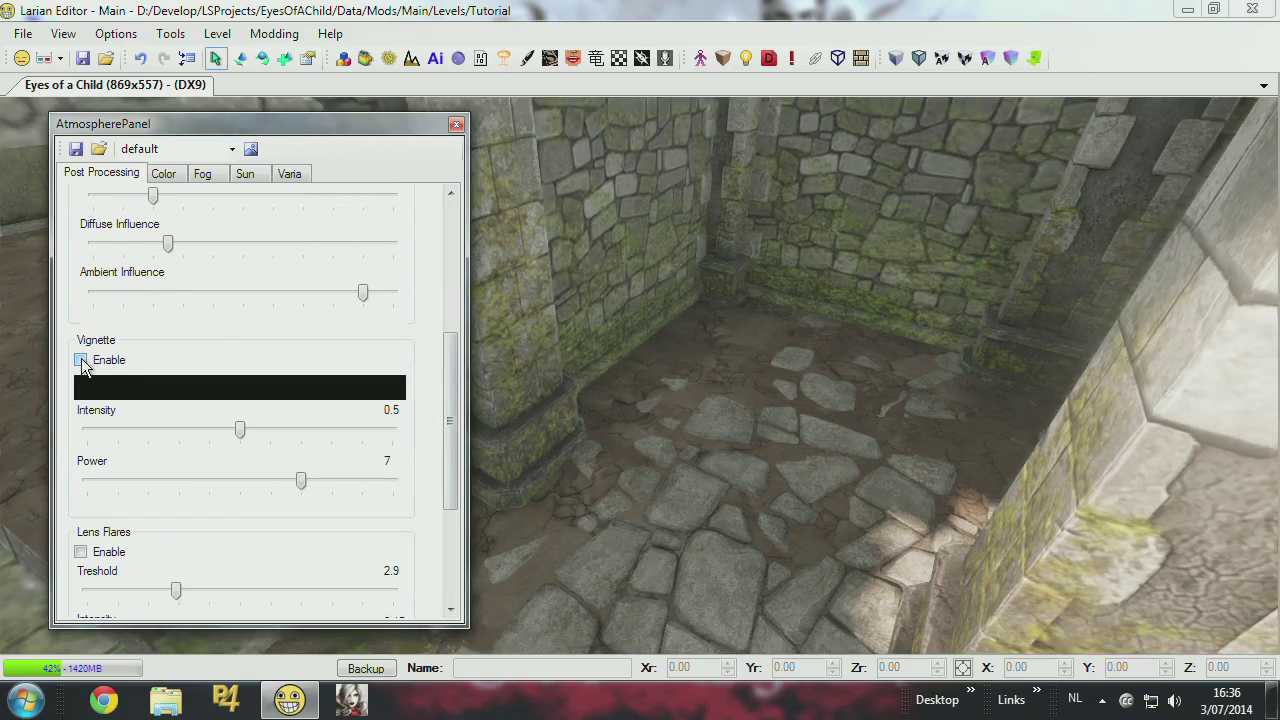
drag(449, 385, 469, 206)
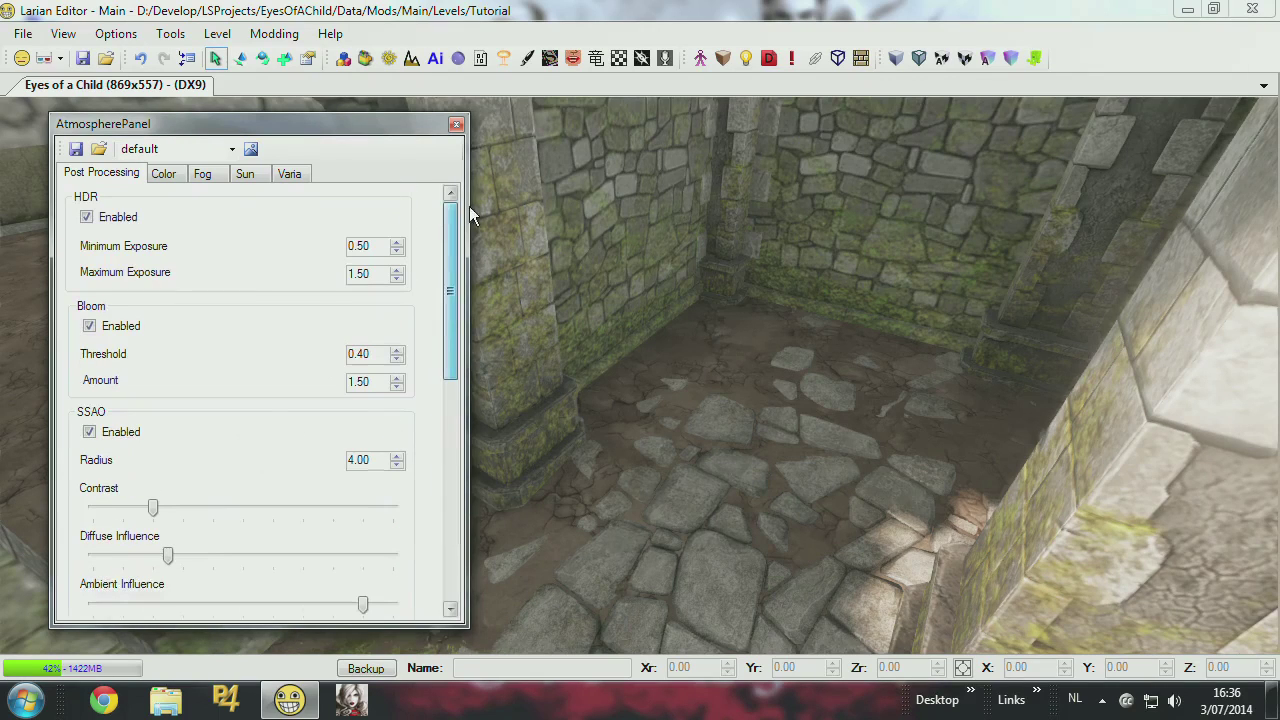
Adjust the filmic tone mapping by raising the shoulder and toe strengths and slightly lowering the linear strength.
click(163, 177)
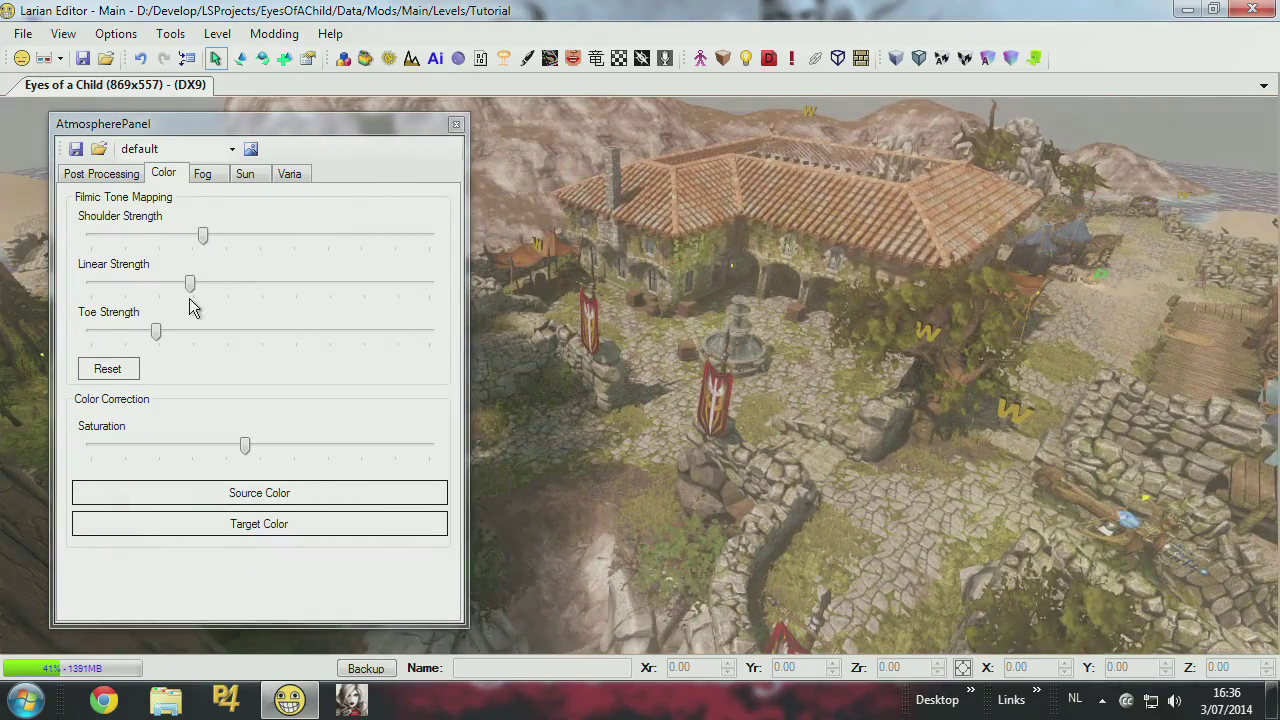
drag(192, 289, 108, 286)
drag(203, 235, 317, 236)
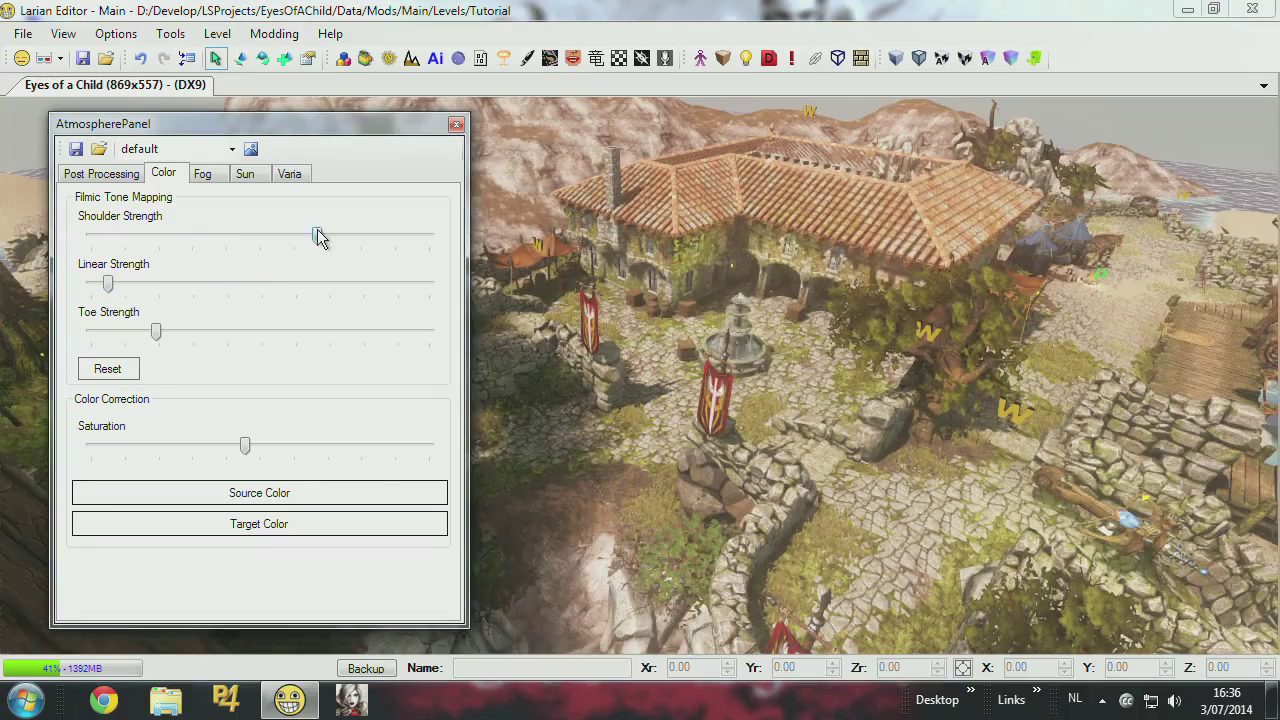
drag(110, 285, 222, 286)
drag(317, 238, 250, 238)
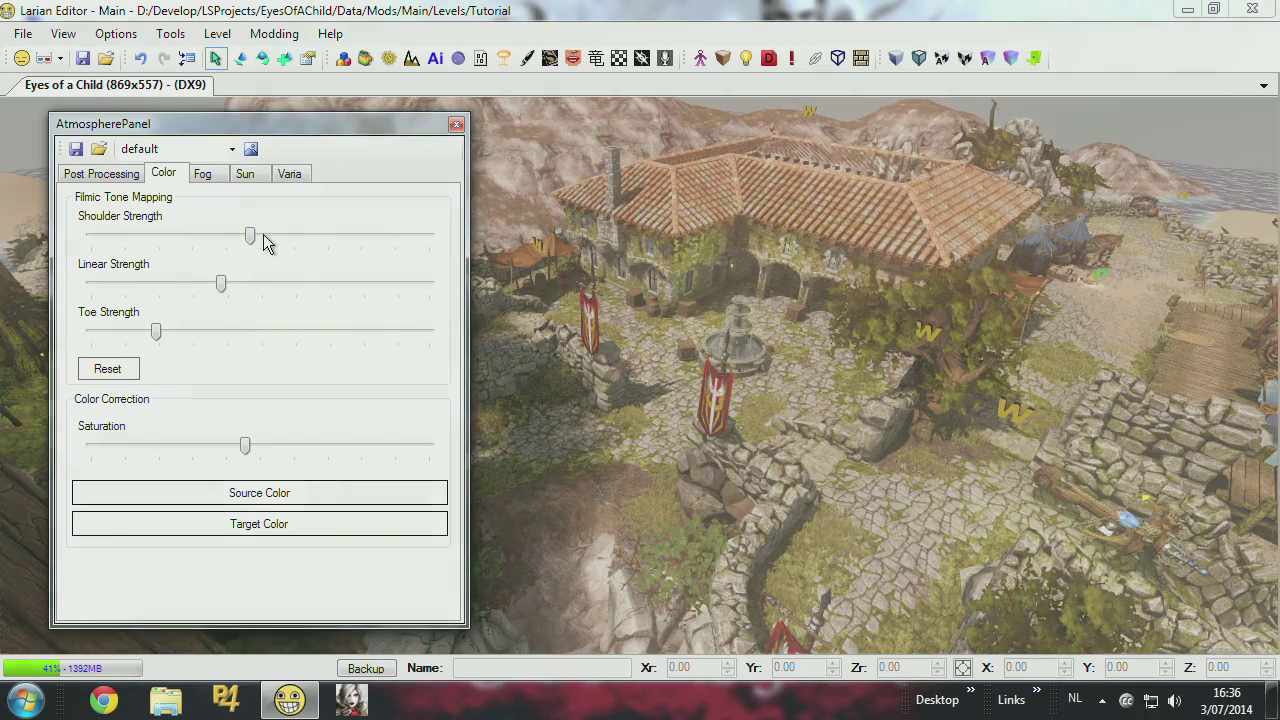
drag(224, 292, 293, 298)
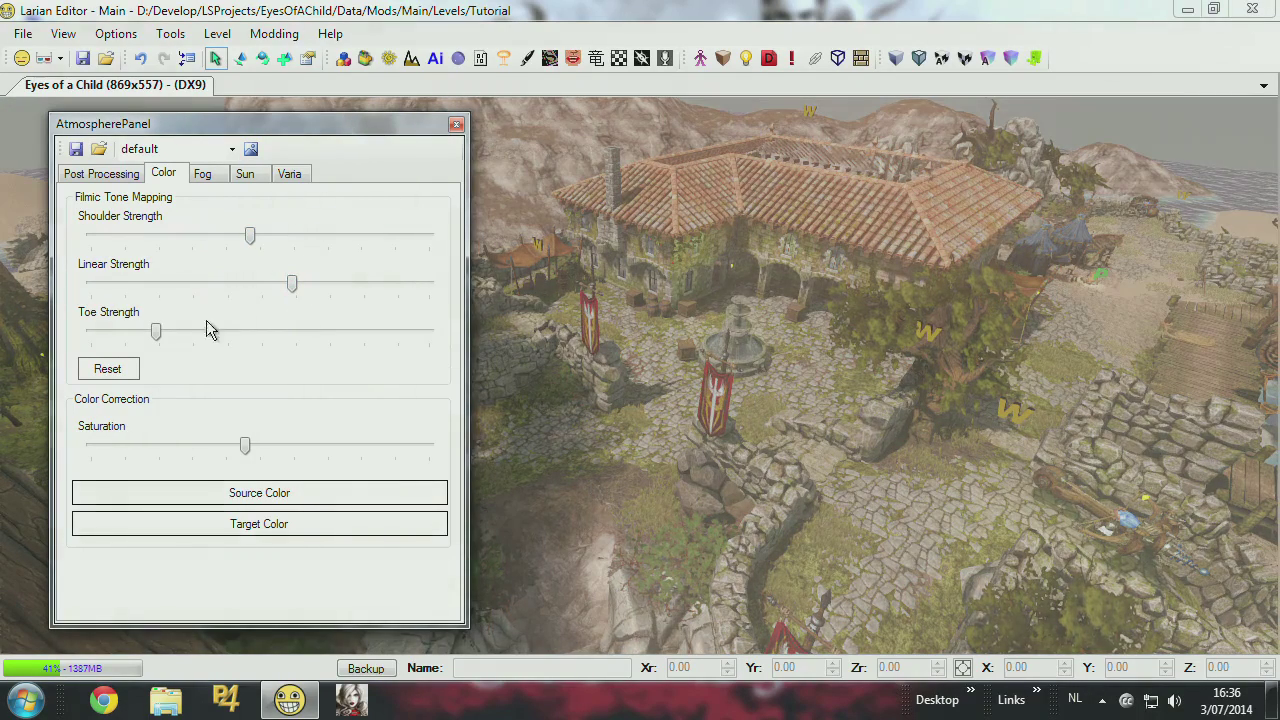
drag(157, 330, 163, 332)
drag(289, 289, 176, 287)
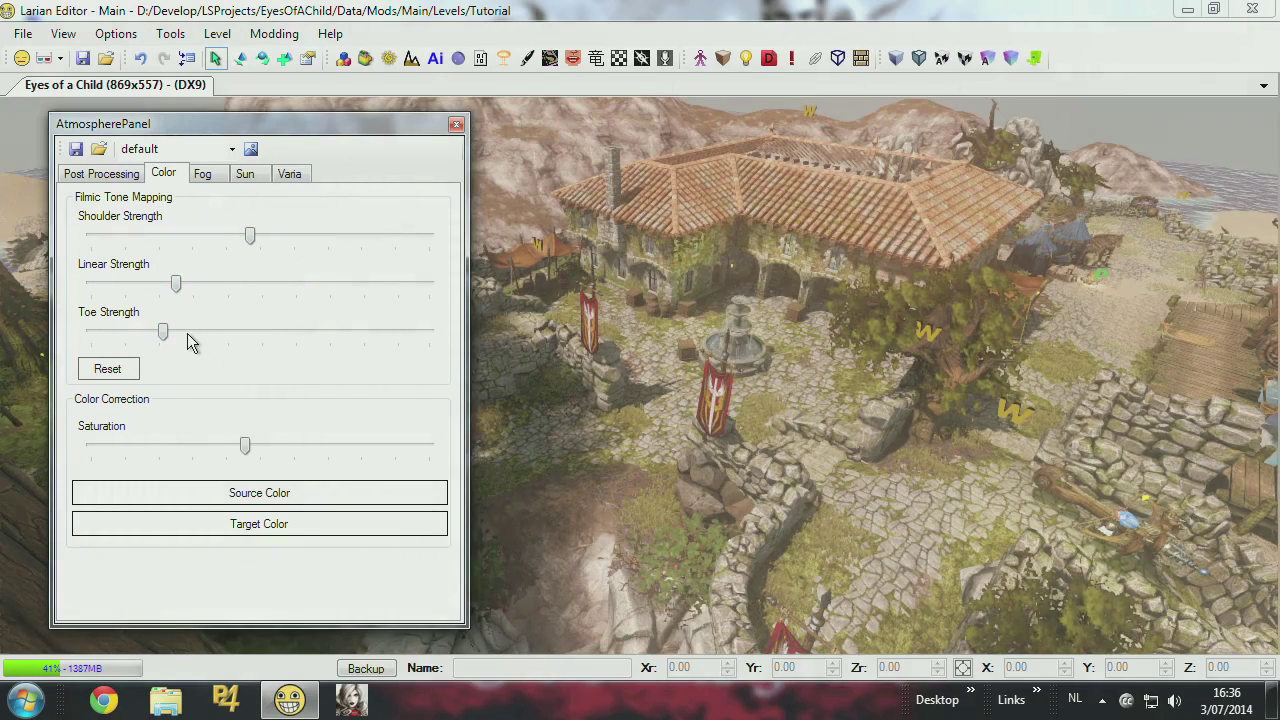
drag(163, 332, 207, 330)
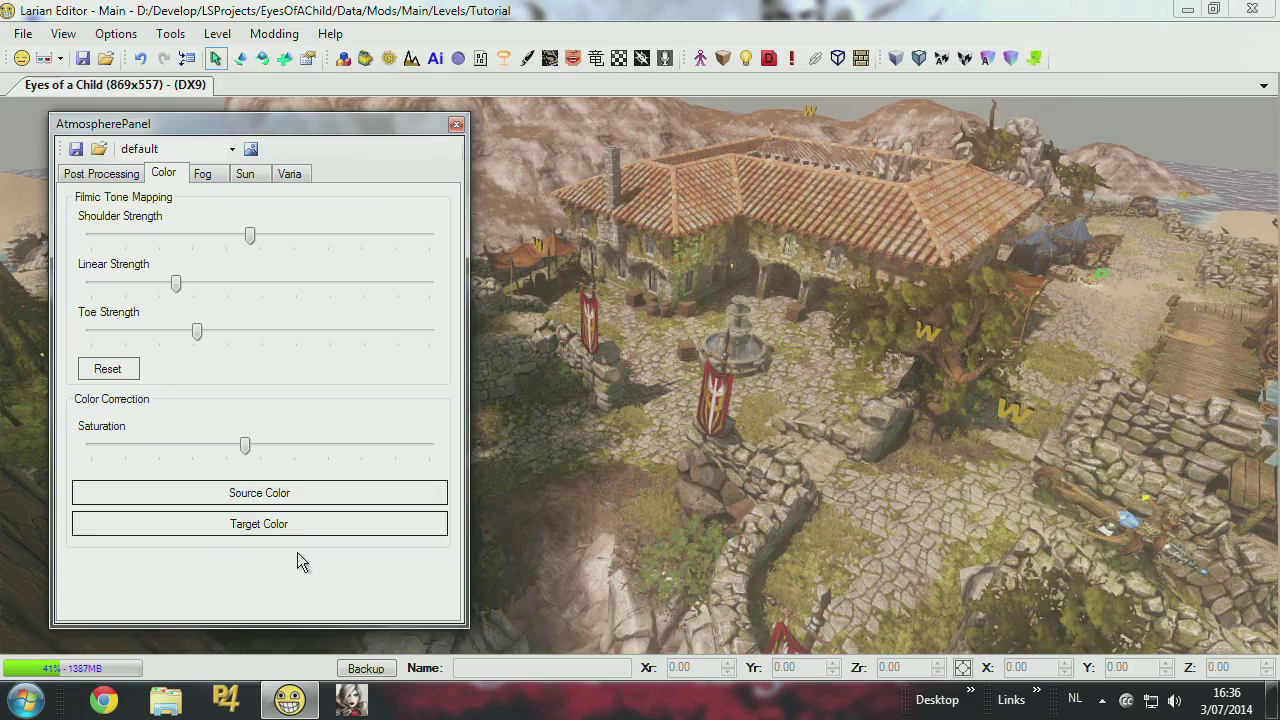
Set the color correction's source color to the basic green with RGB 0, 128, 64.
click(786, 298)
middle_drag(786, 298, 482, 415)
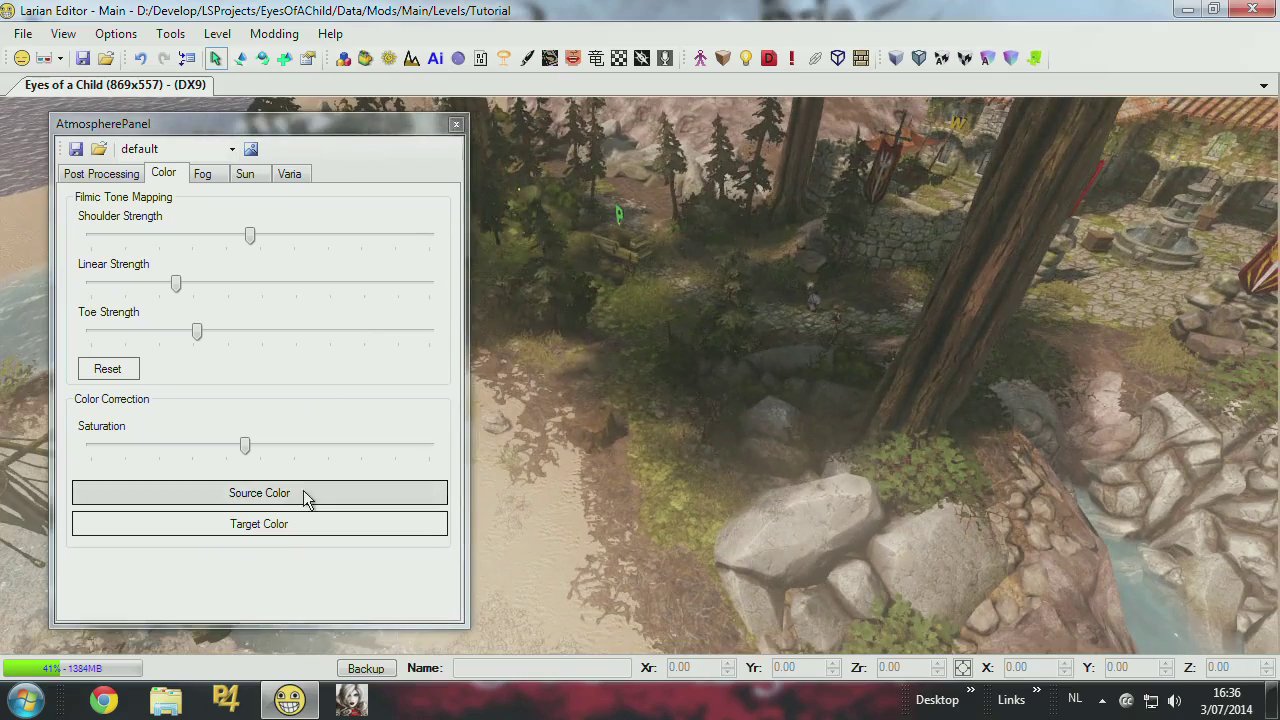
click(345, 498)
click(512, 241)
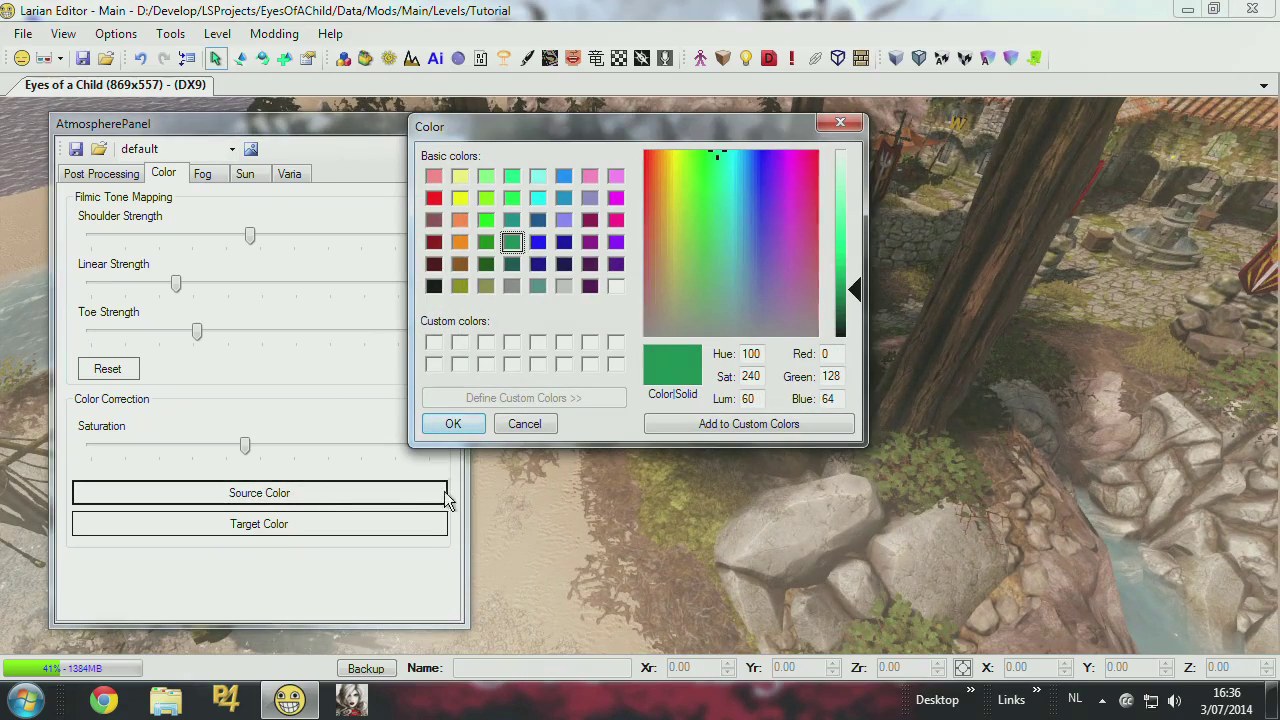
click(442, 430)
Set the color correction's target color to the basic purple with RGB 128, 0, 255 and view the result.
click(297, 522)
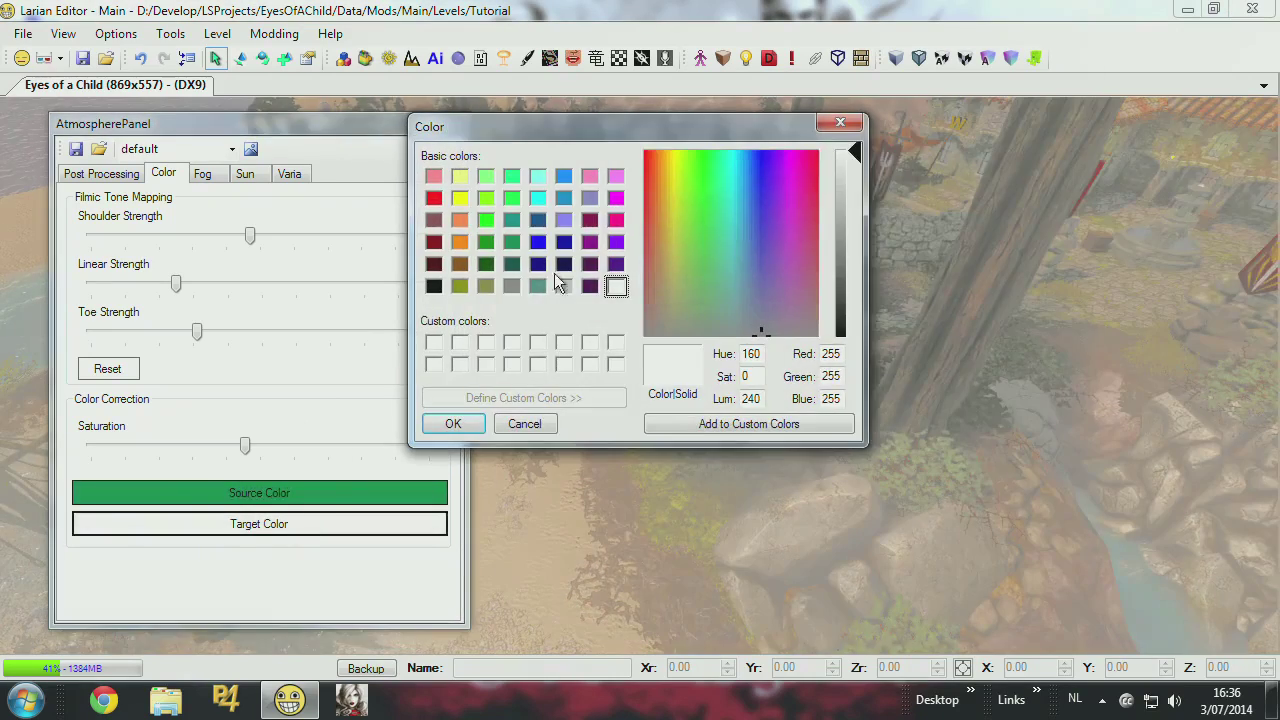
click(616, 243)
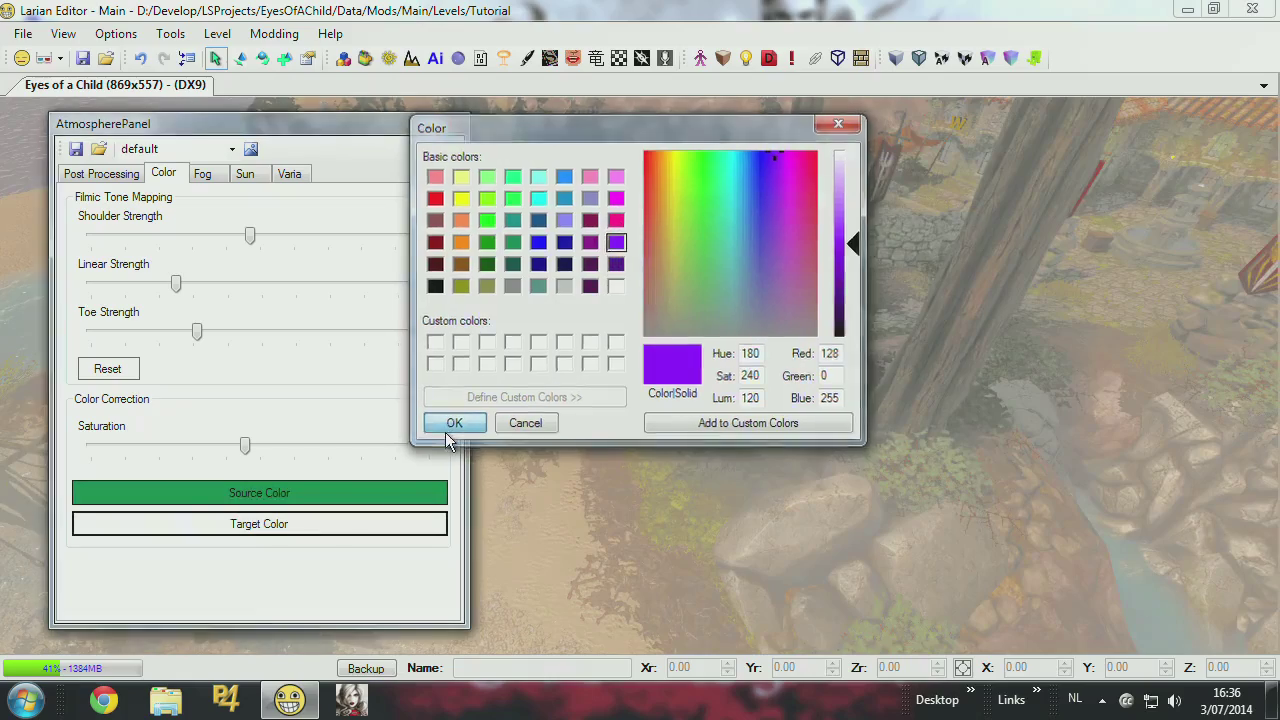
click(447, 428)
middle_drag(677, 370, 634, 374)
Reset both the source and target colors of the color correction to white.
click(233, 495)
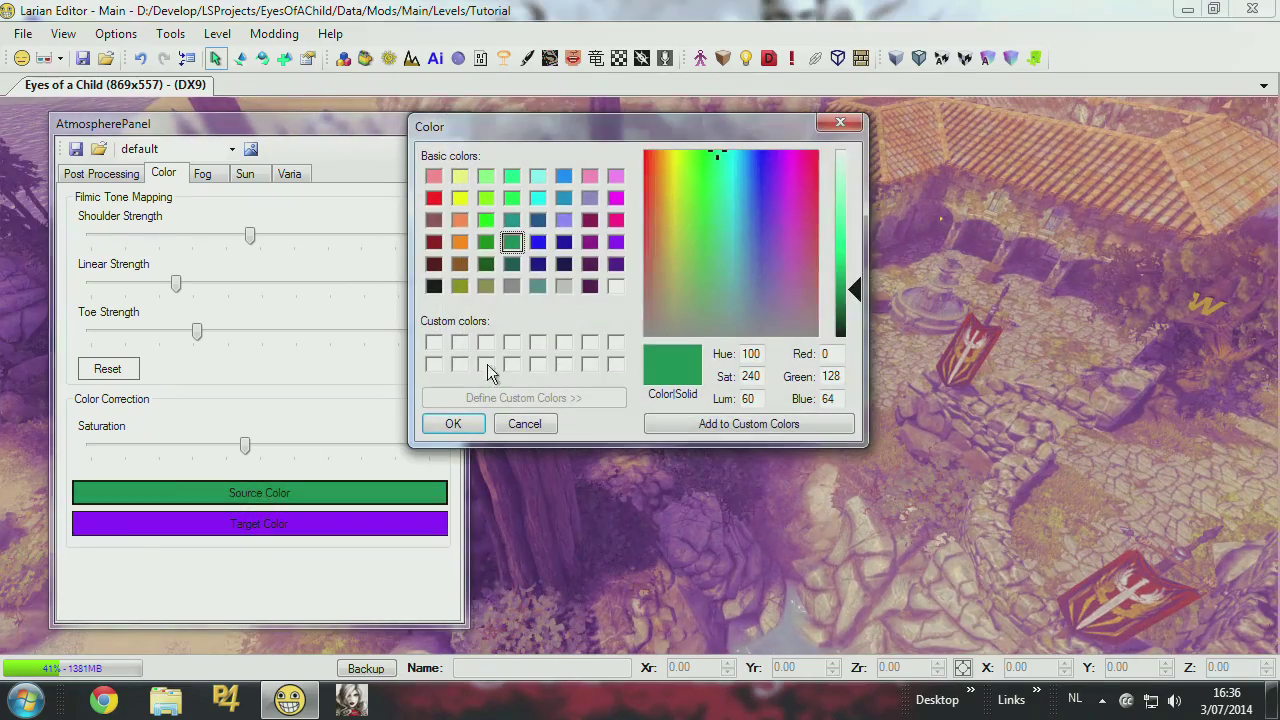
click(434, 343)
click(451, 425)
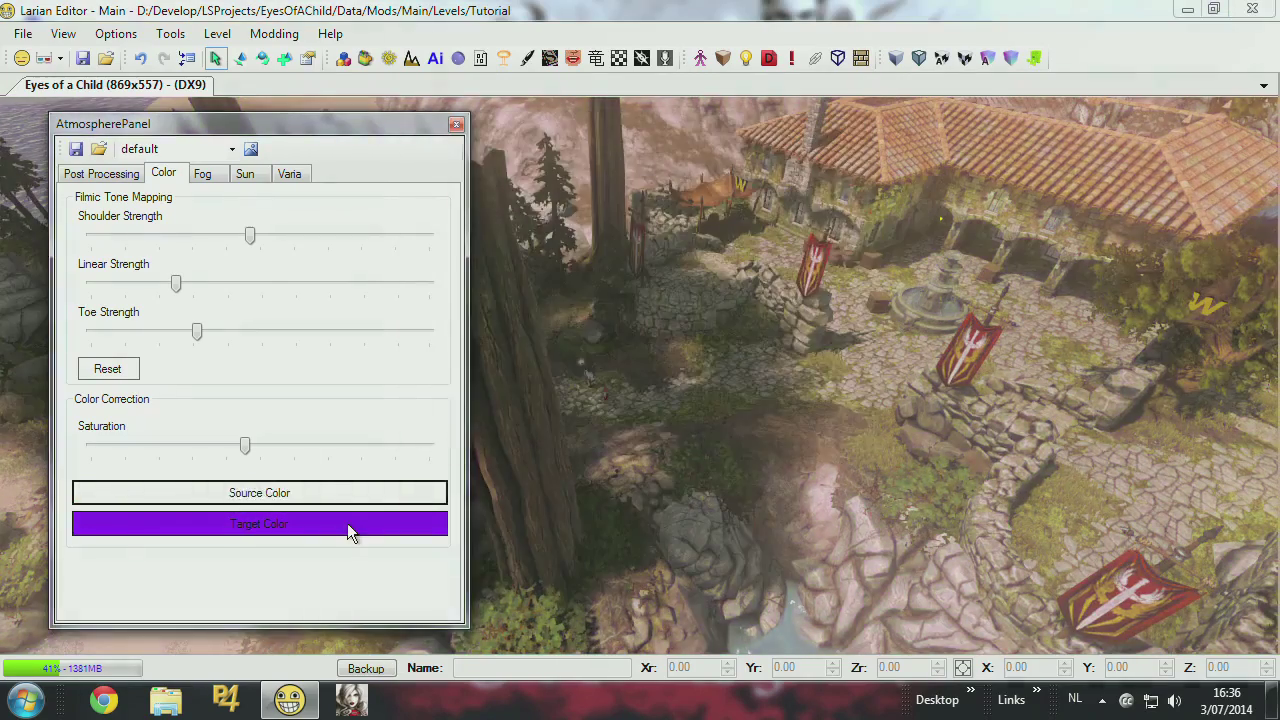
click(347, 523)
click(434, 343)
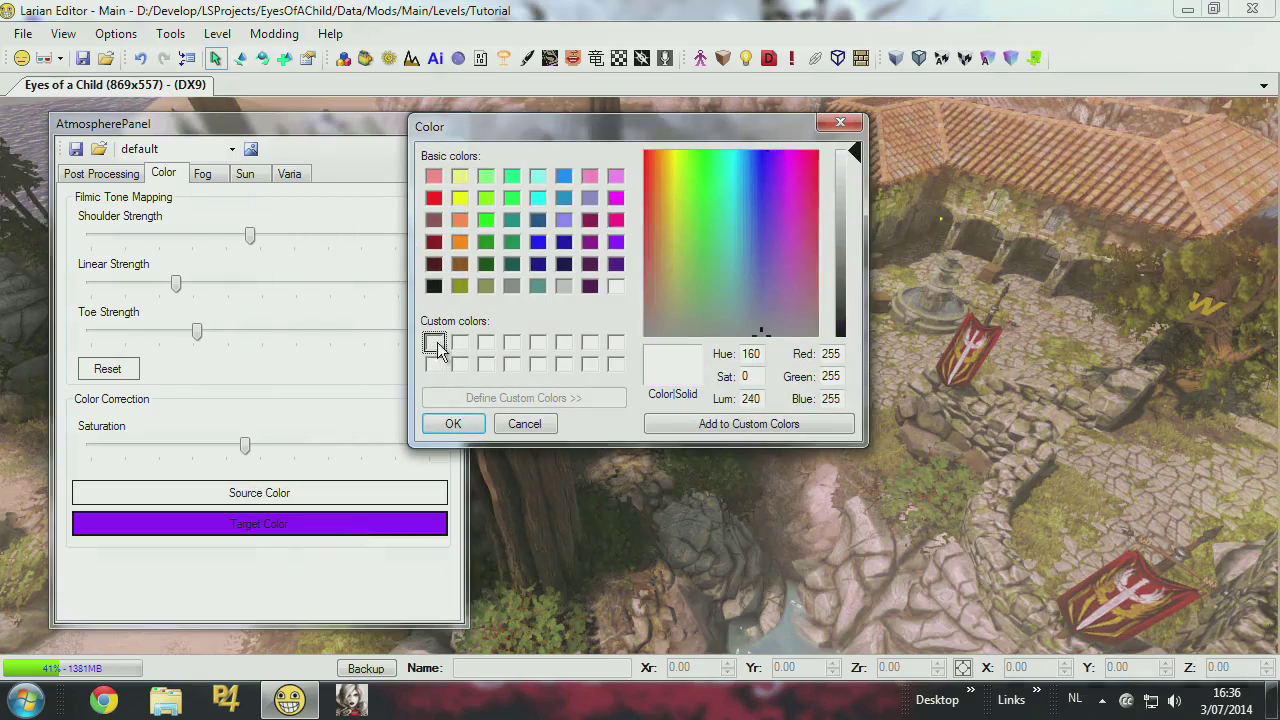
click(453, 424)
Enable distance fog with a near distance of 1, trying a far distance of 200 before setting it to 120.
click(204, 175)
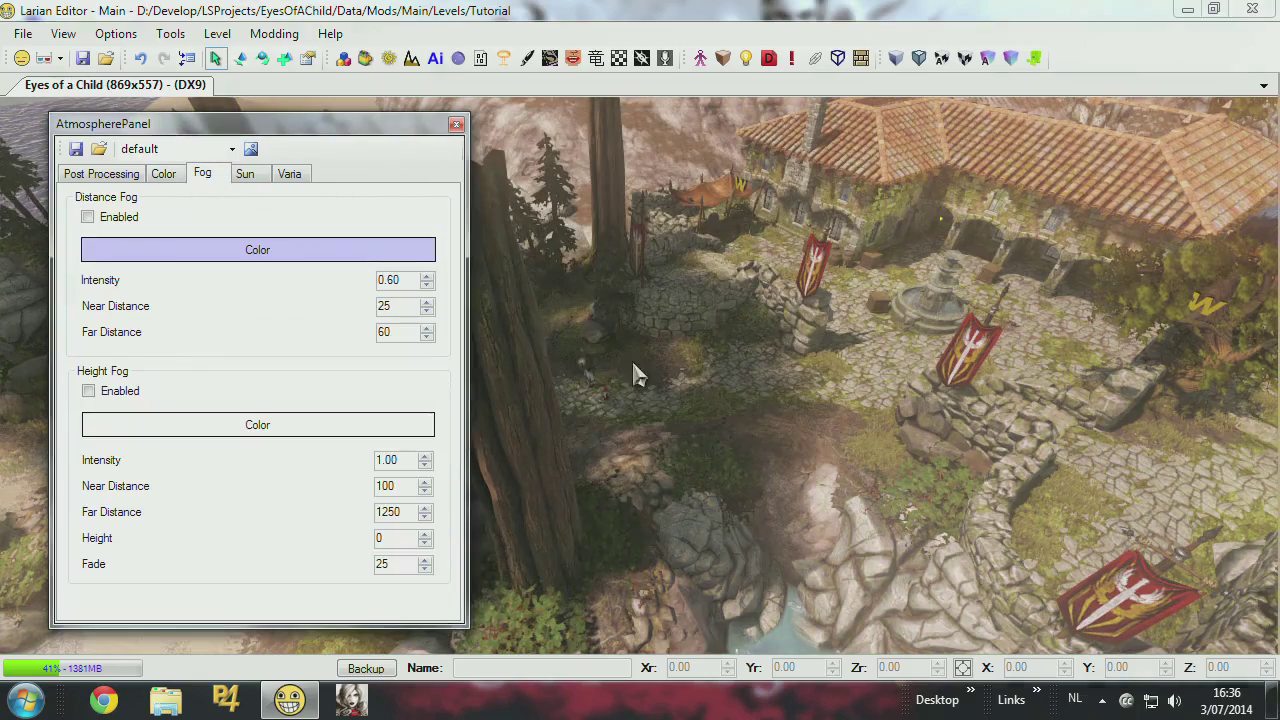
scroll(731, 303, down, 5)
scroll(620, 252, up, 2)
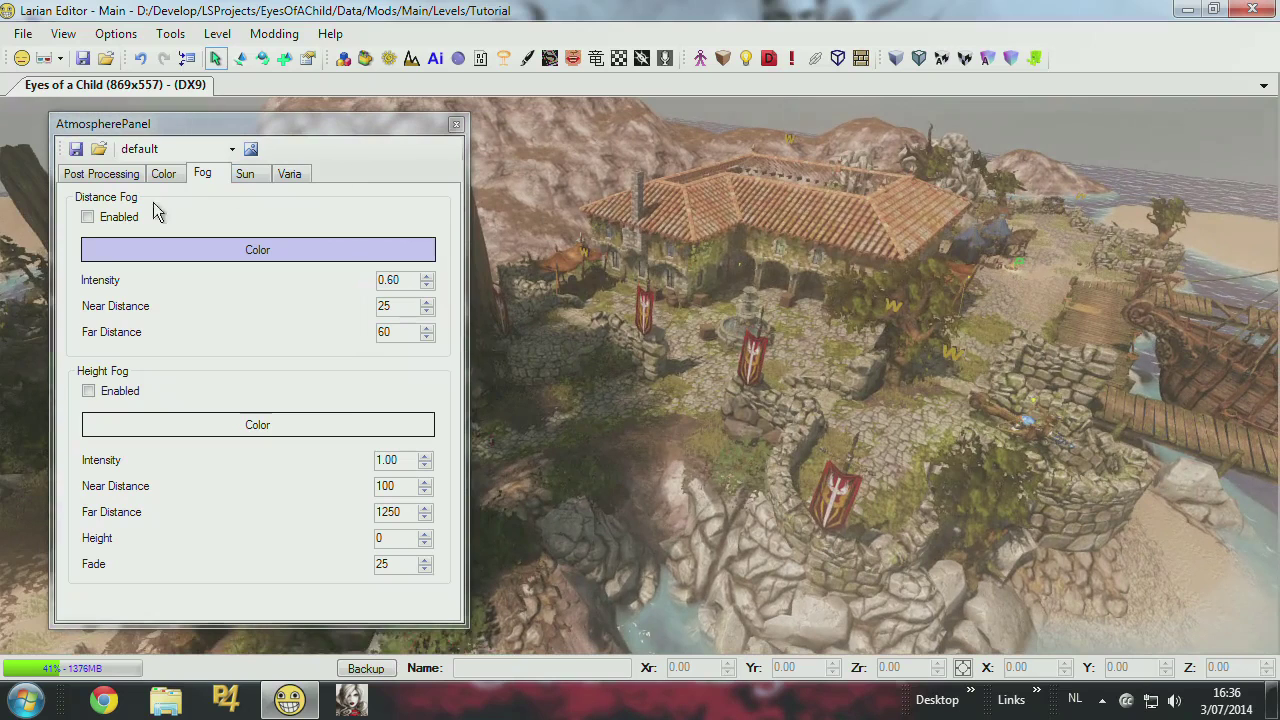
click(87, 218)
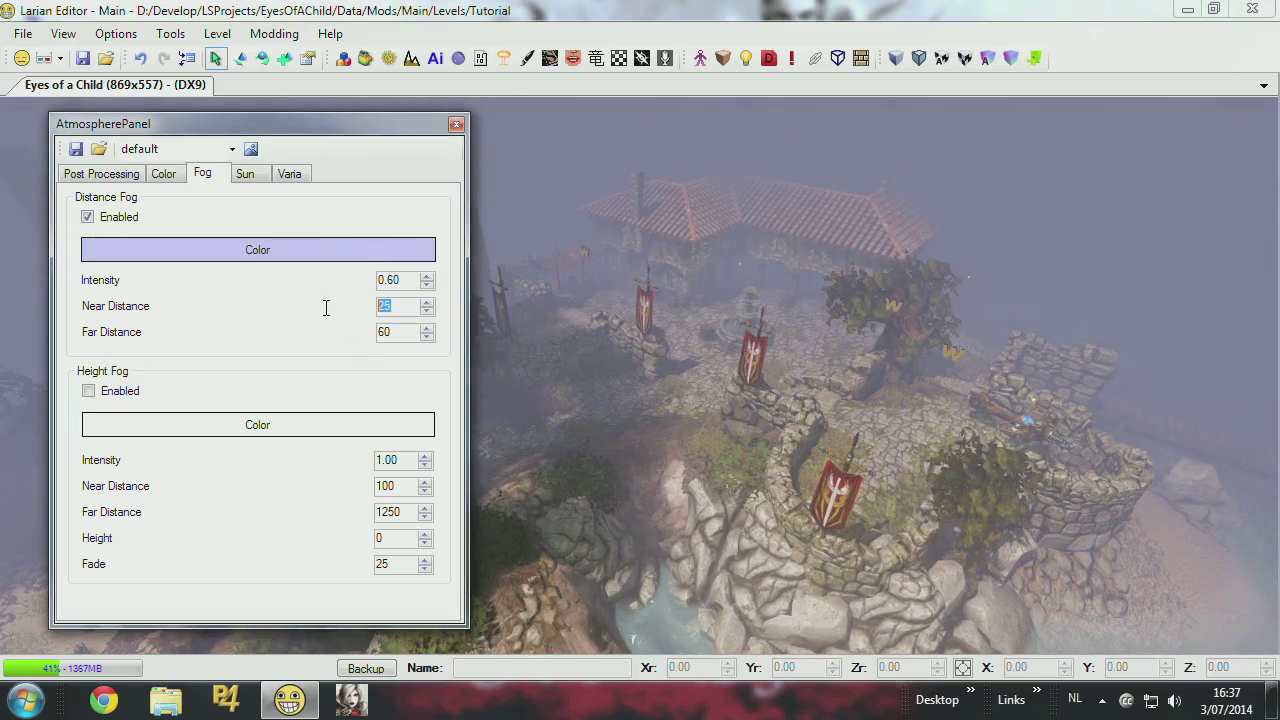
text(1)
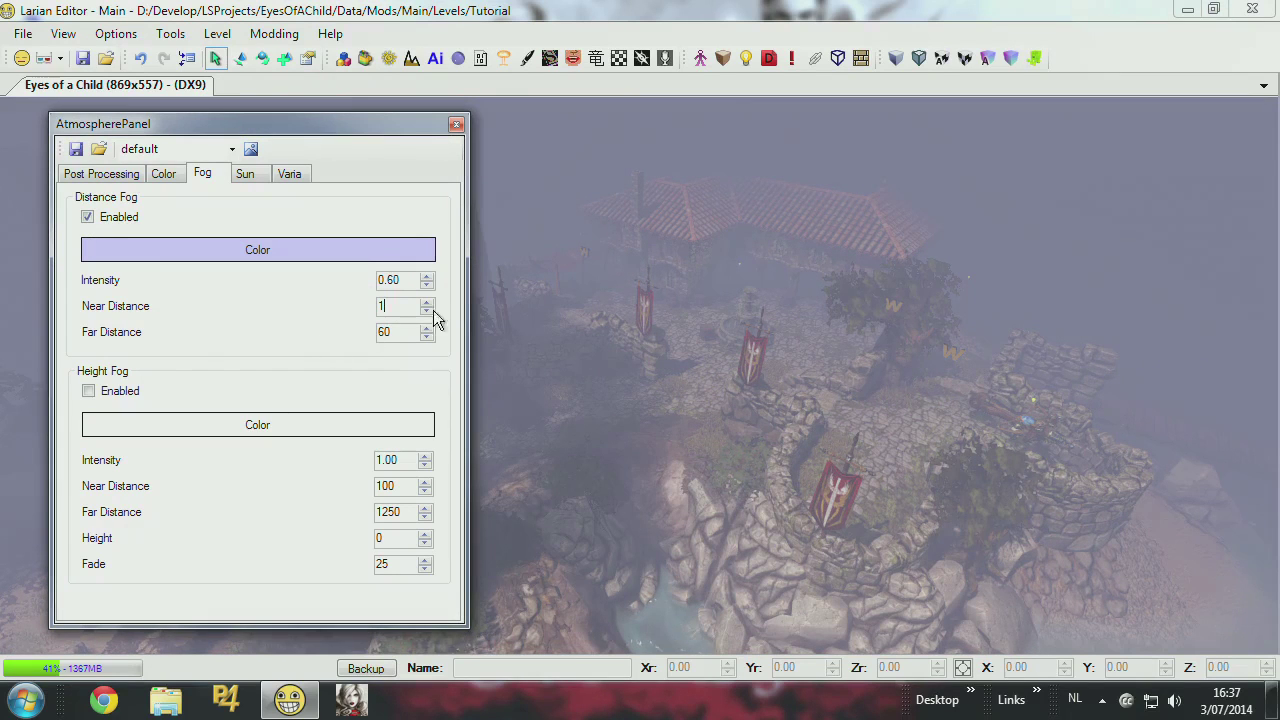
text(200)
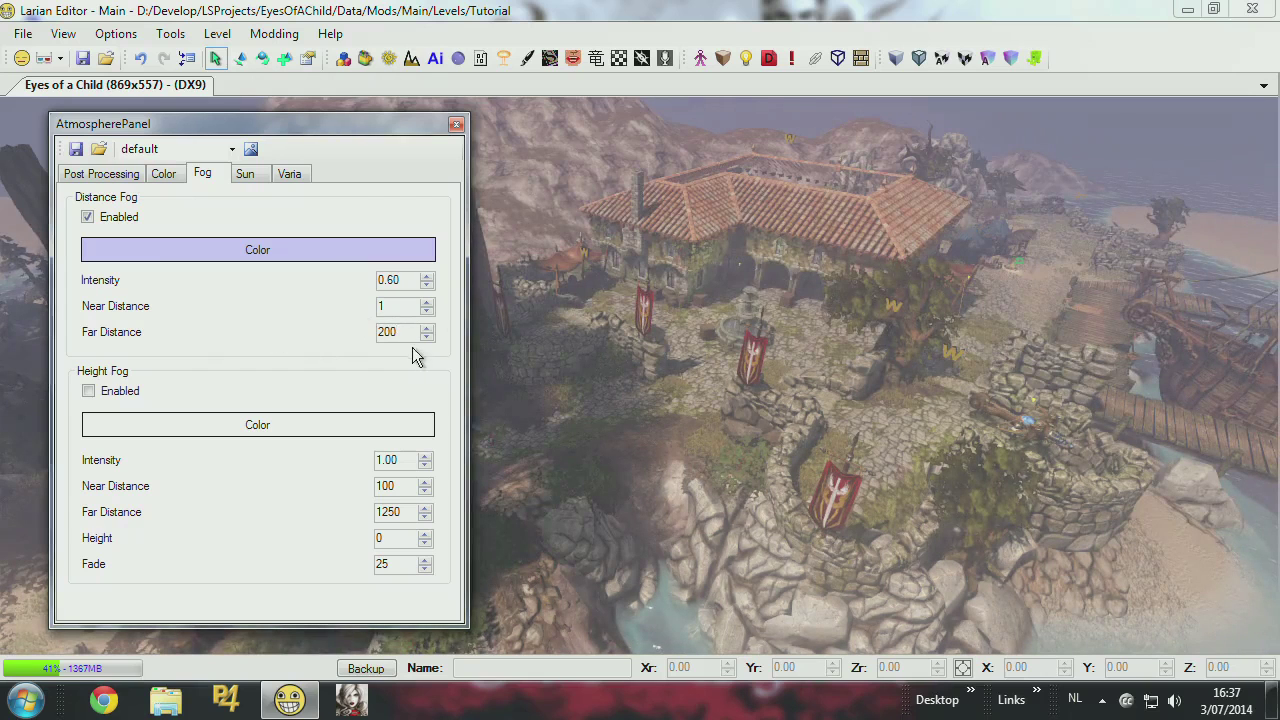
text(120)
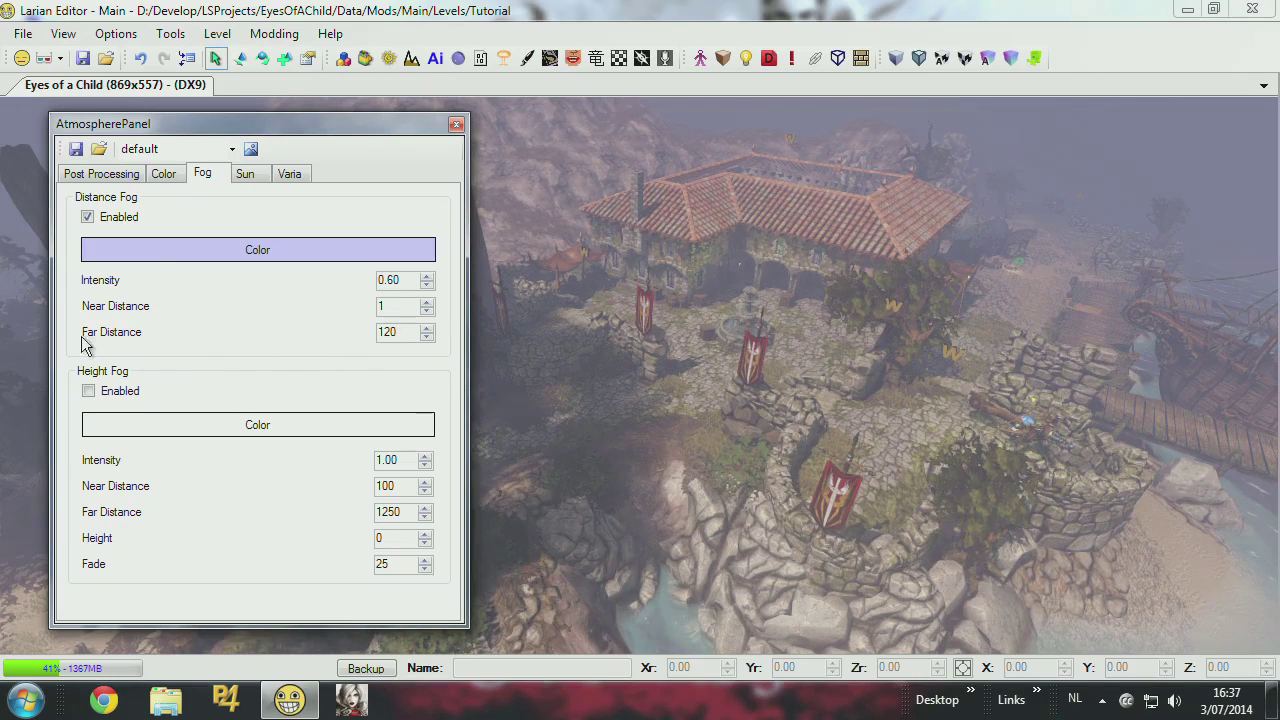
Switch from distance fog to height fog over the rocky coast and set the fog's height to 100.
click(88, 392)
click(714, 417)
right_drag(1041, 366, 920, 343)
click(89, 219)
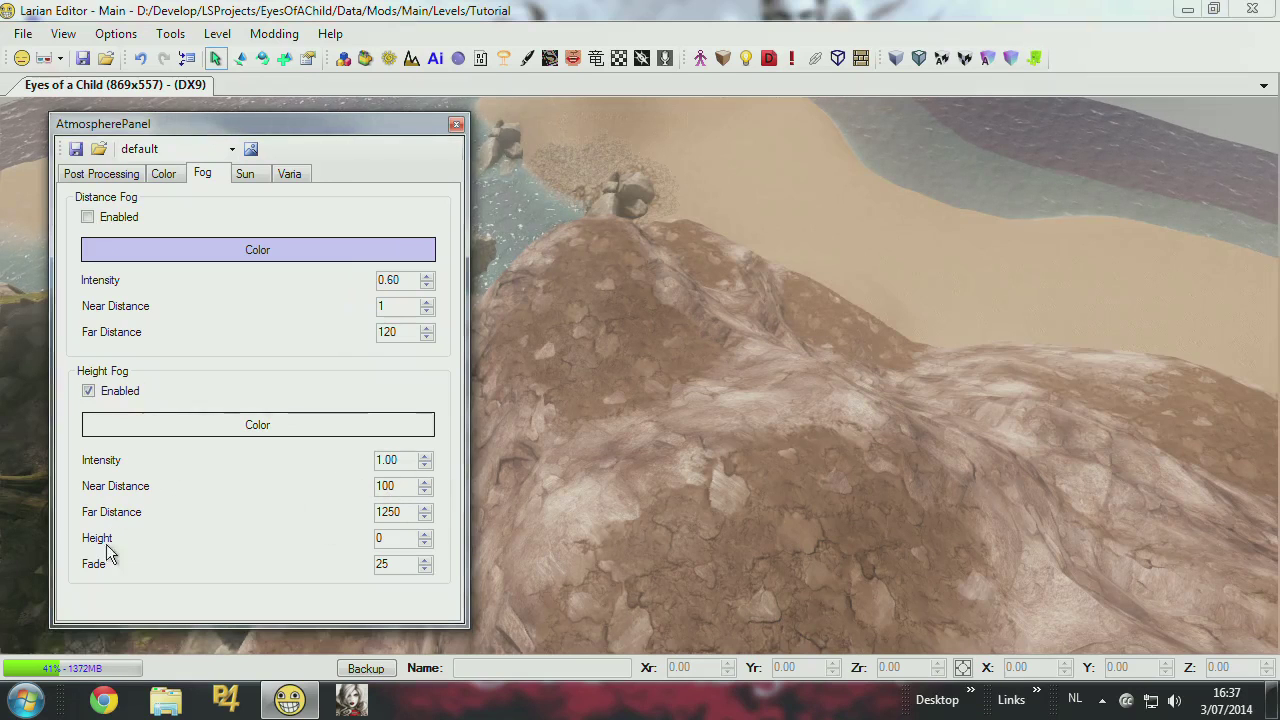
text(100)
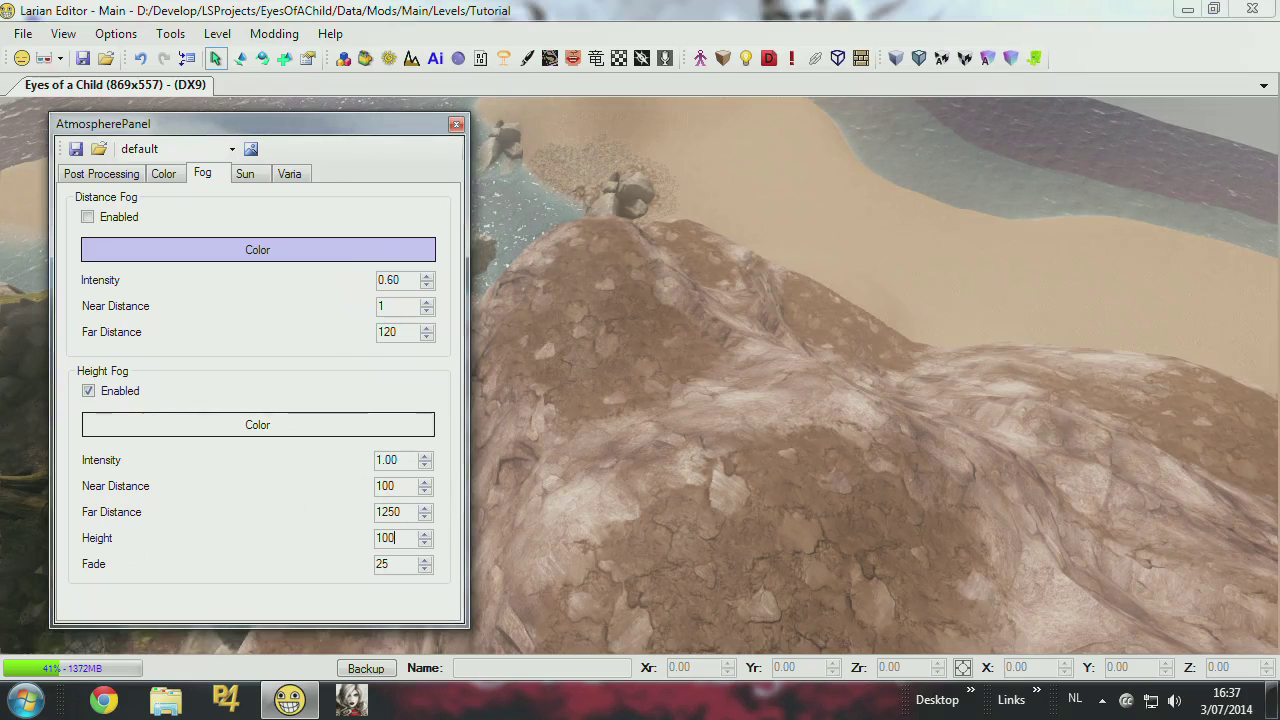
Set the height fog's near distance to 10 and its intensity to 5.
double_click(406, 486)
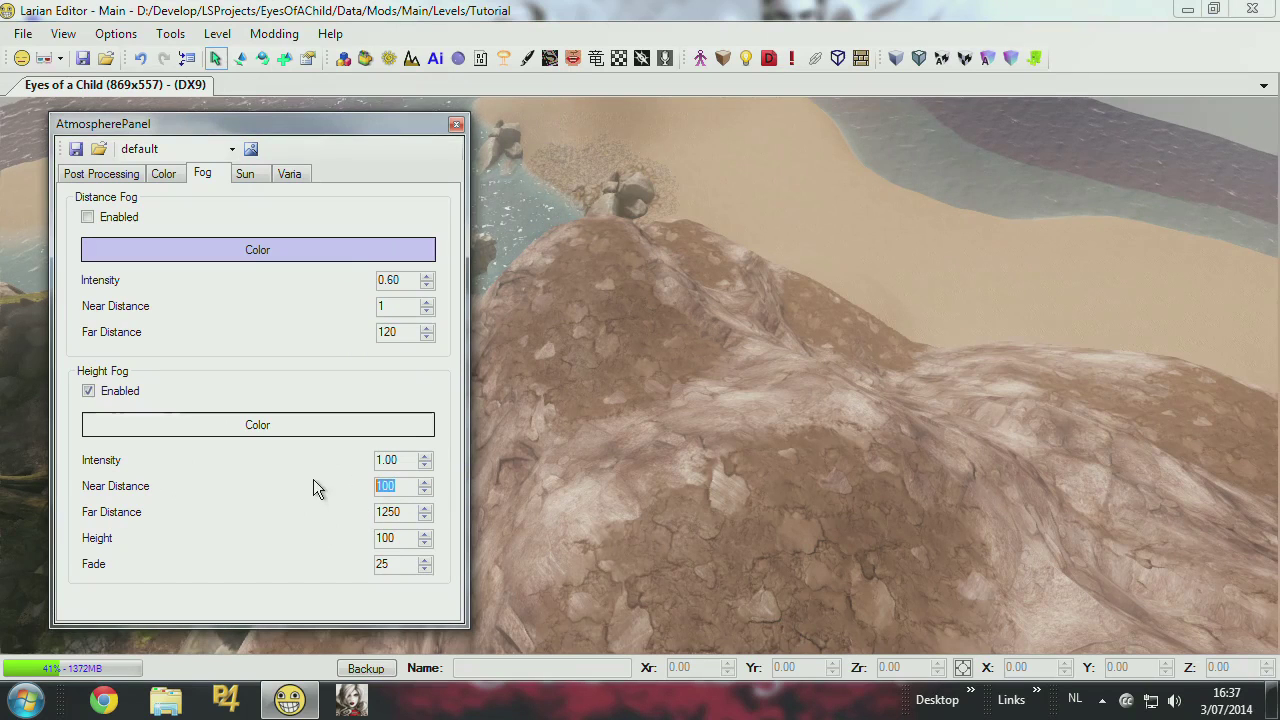
text(10)
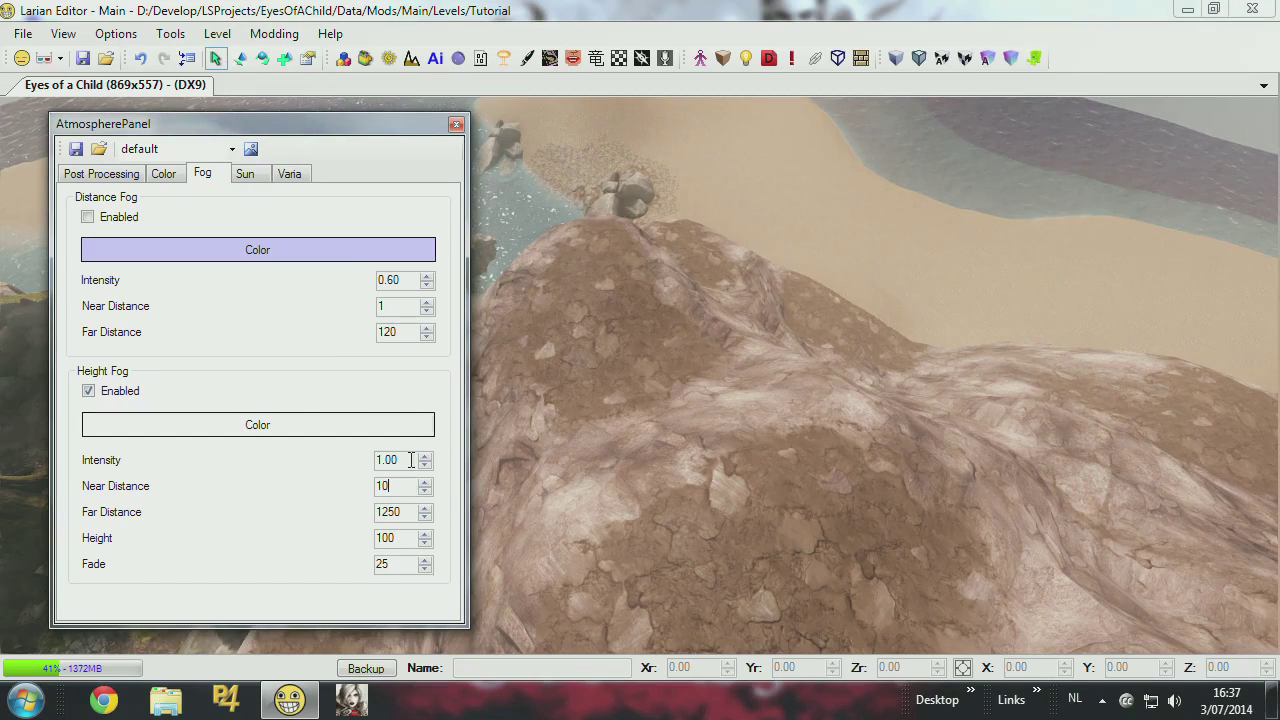
text(5)
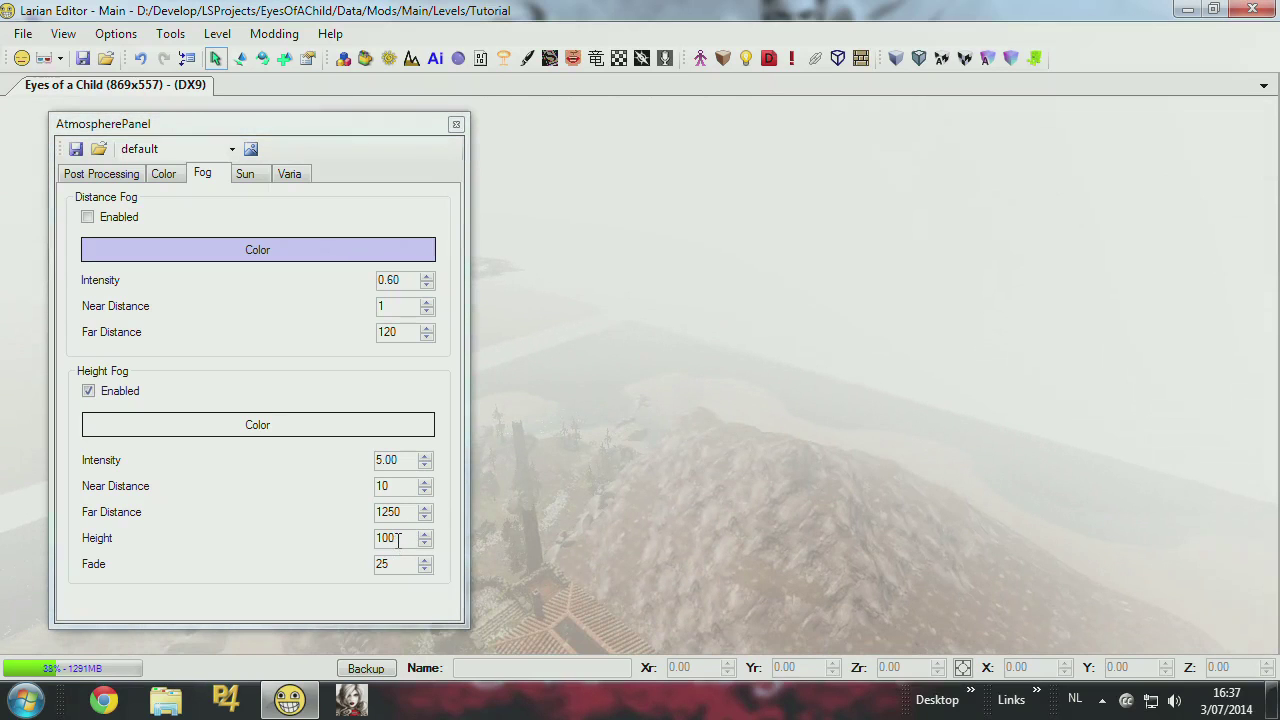
Try height fog heights of 20, -80 and -50 and view each effect over the coast.
drag(397, 540, 306, 563)
text(20)
text(-8)
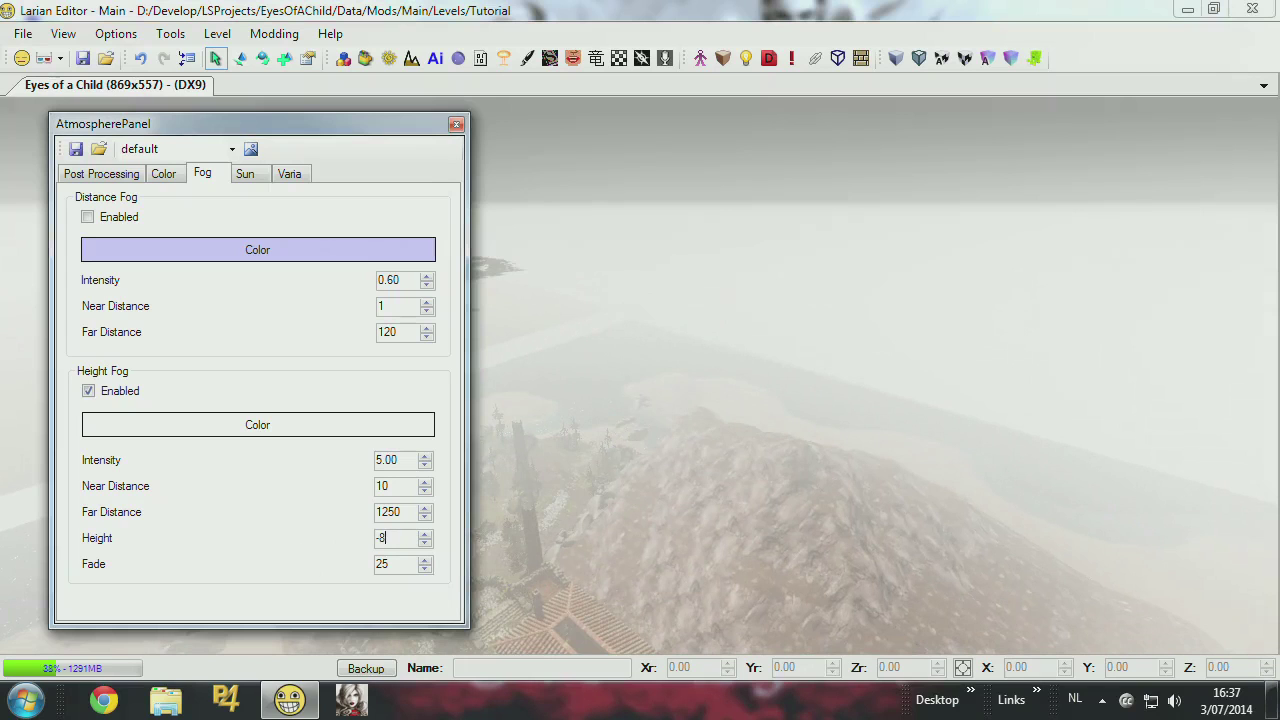
text(0)
drag(400, 538, 327, 534)
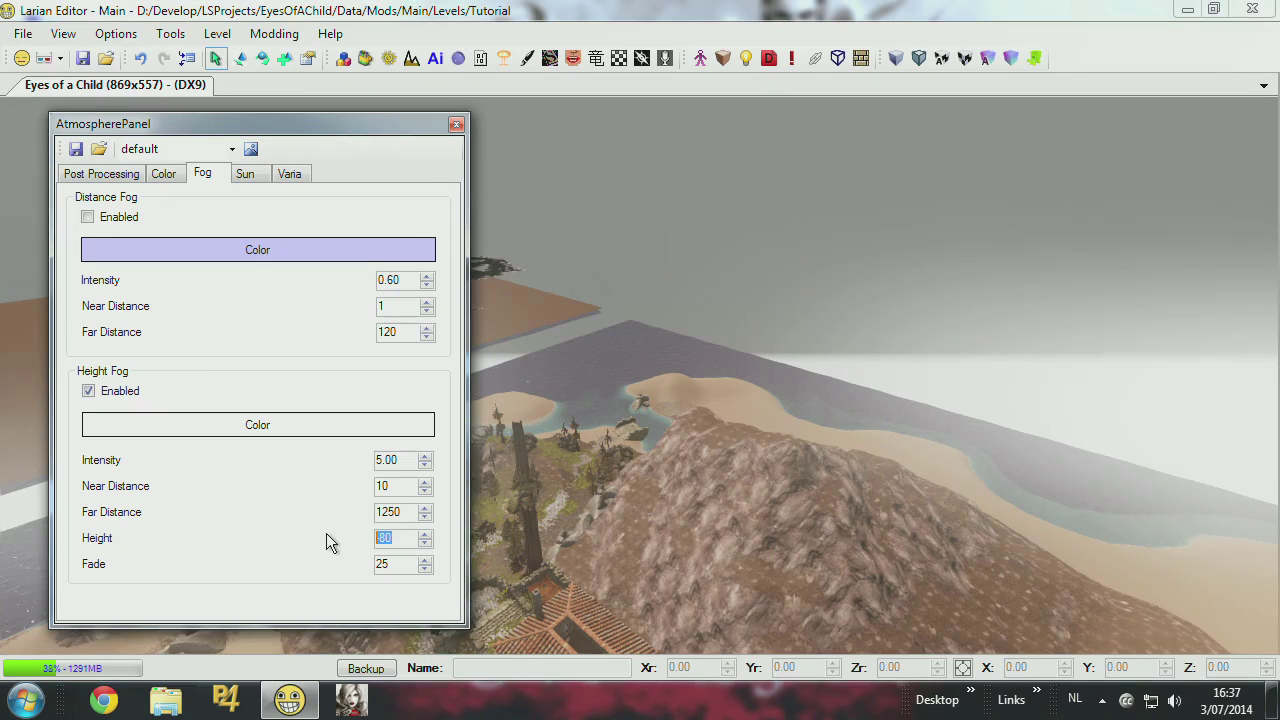
text(-50)
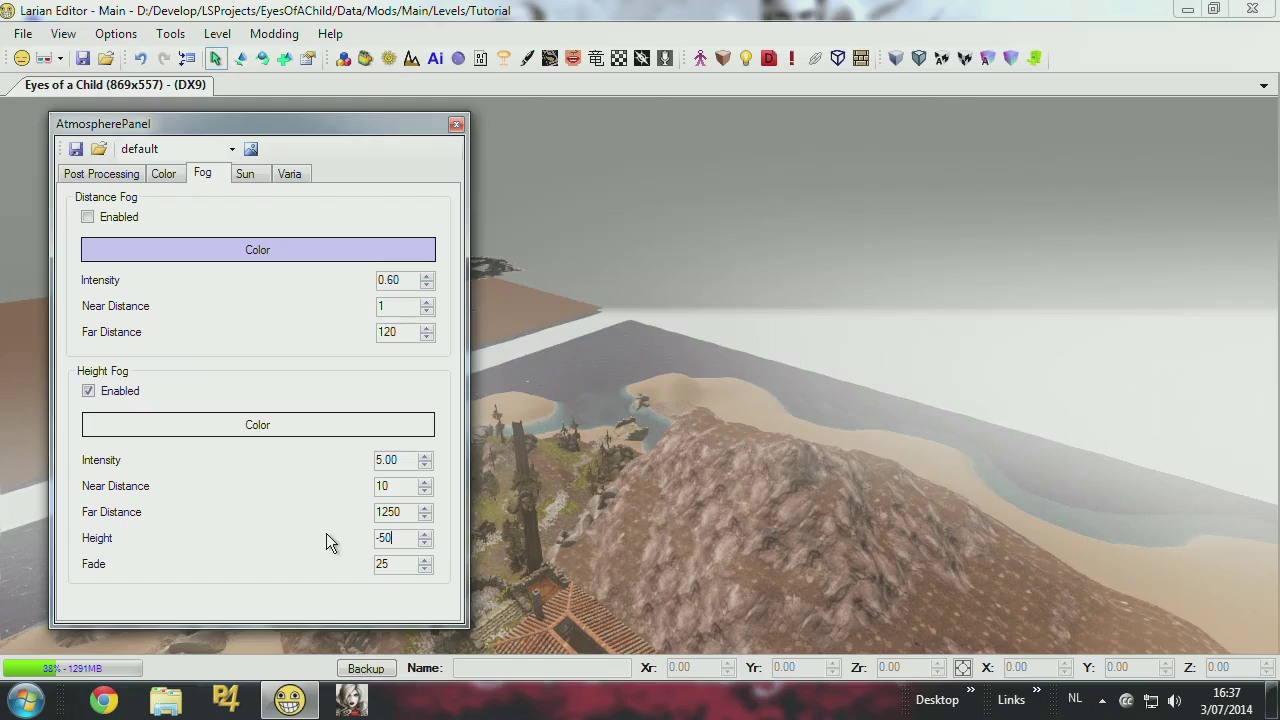
click(750, 390)
right_drag(791, 389, 510, 492)
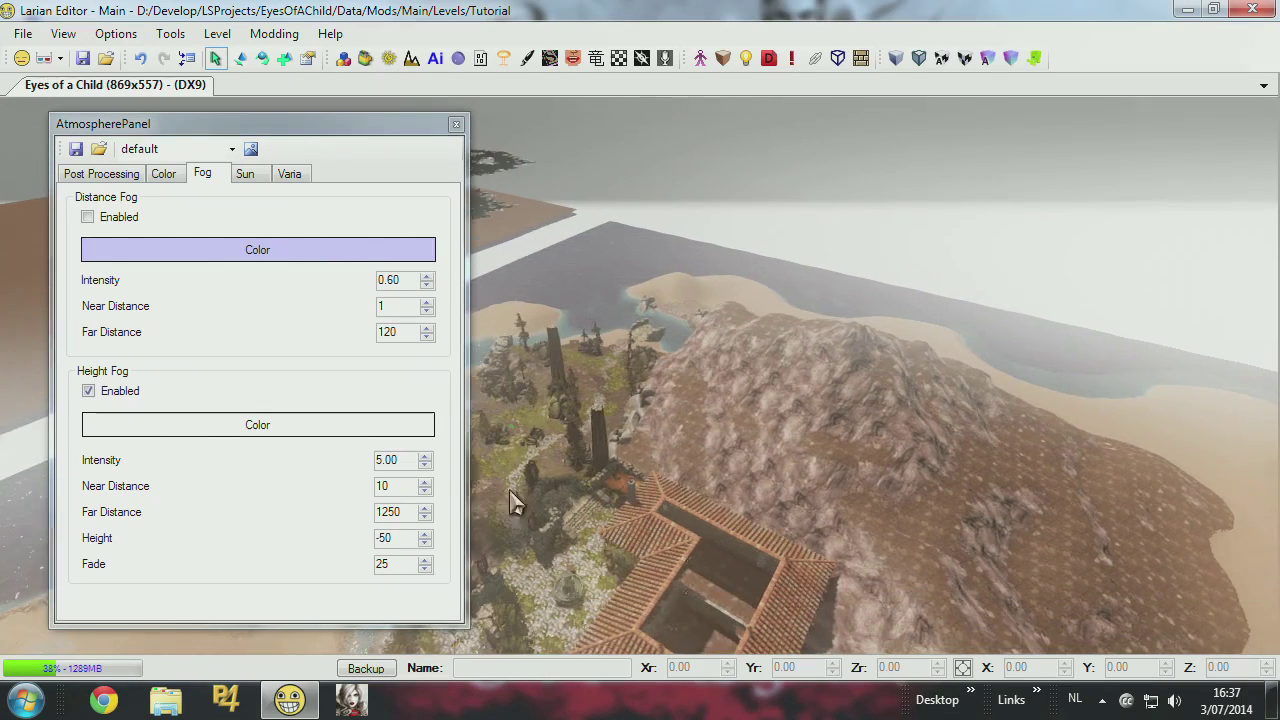
Set the height fog's height to -20 and inspect the forested shore.
drag(408, 540, 342, 540)
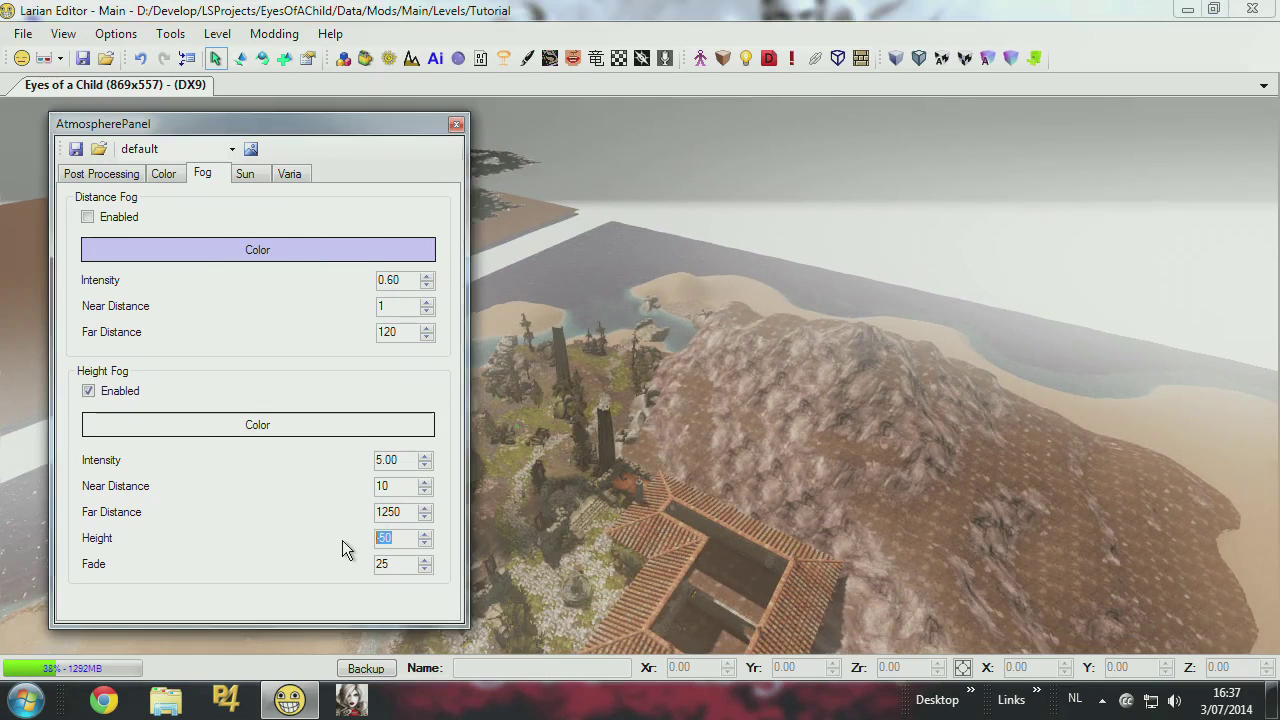
text(-20)
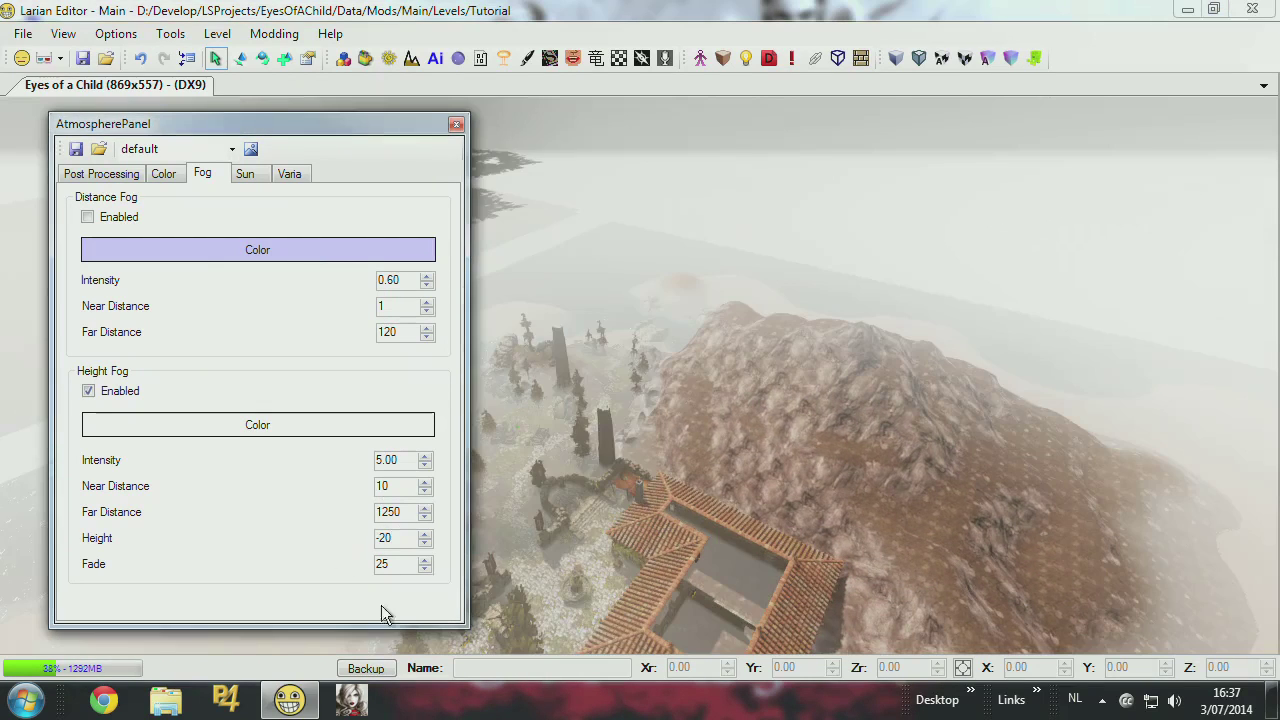
right_drag(709, 435, 526, 398)
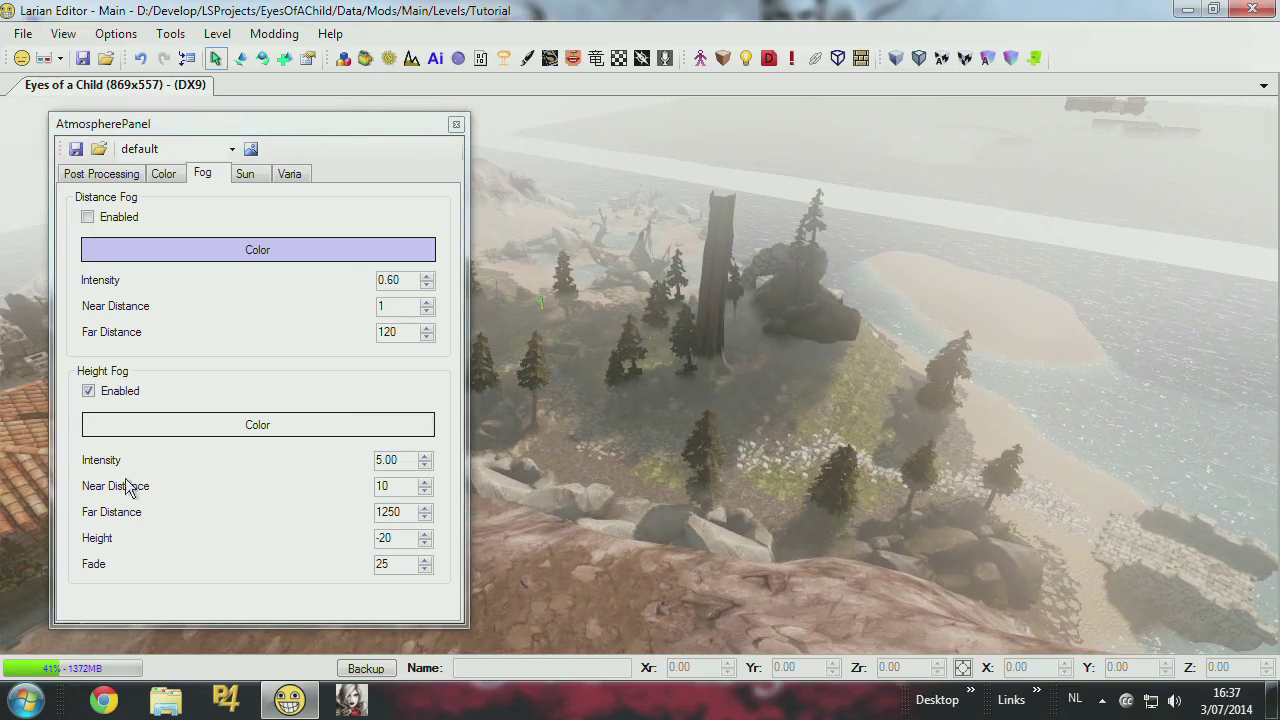
Set the height fog's near distance to 0 and intensity to 10, and inspect the fog around the trees.
drag(388, 487, 345, 492)
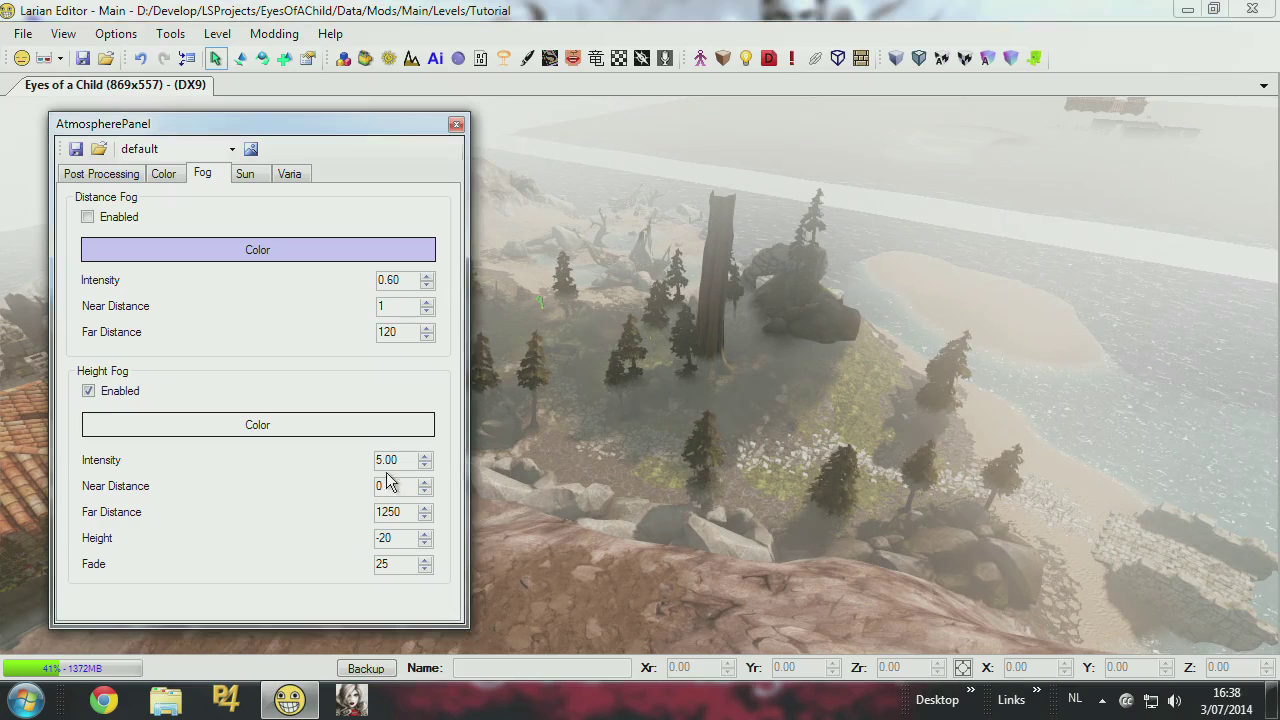
text(0)
key(Return)
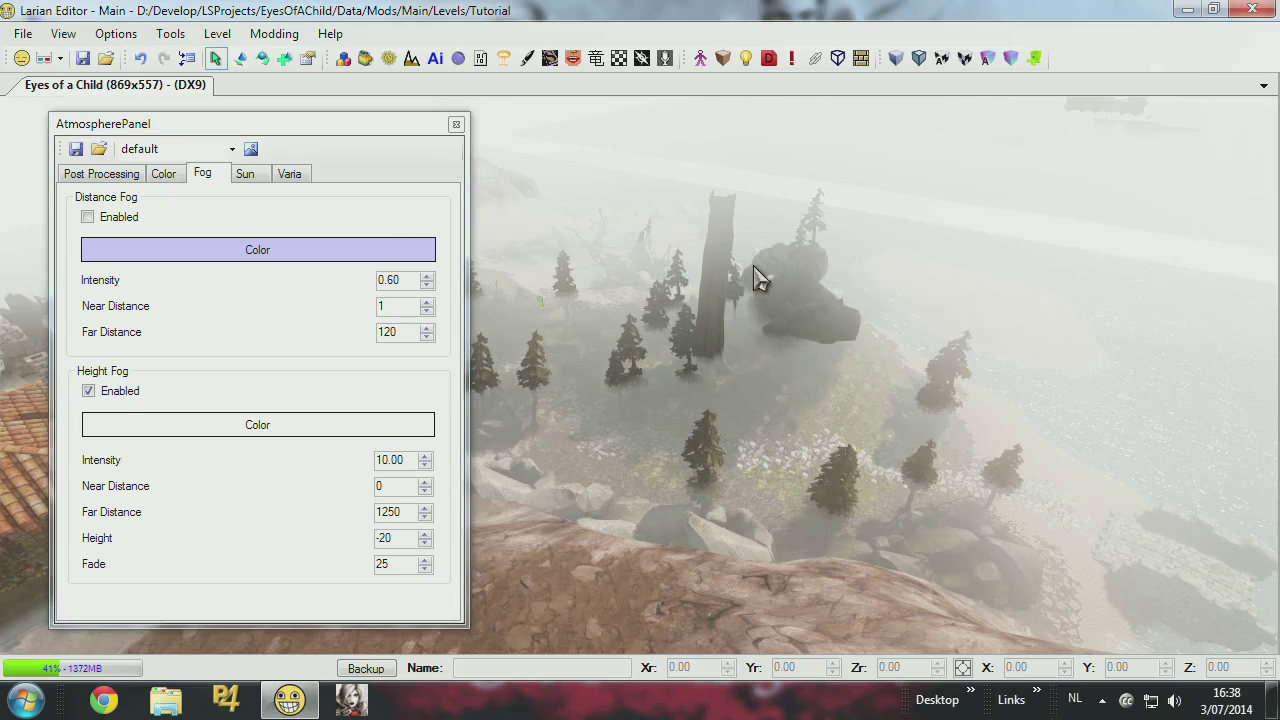
scroll(769, 451, up, 5)
right_drag(743, 474, 743, 500)
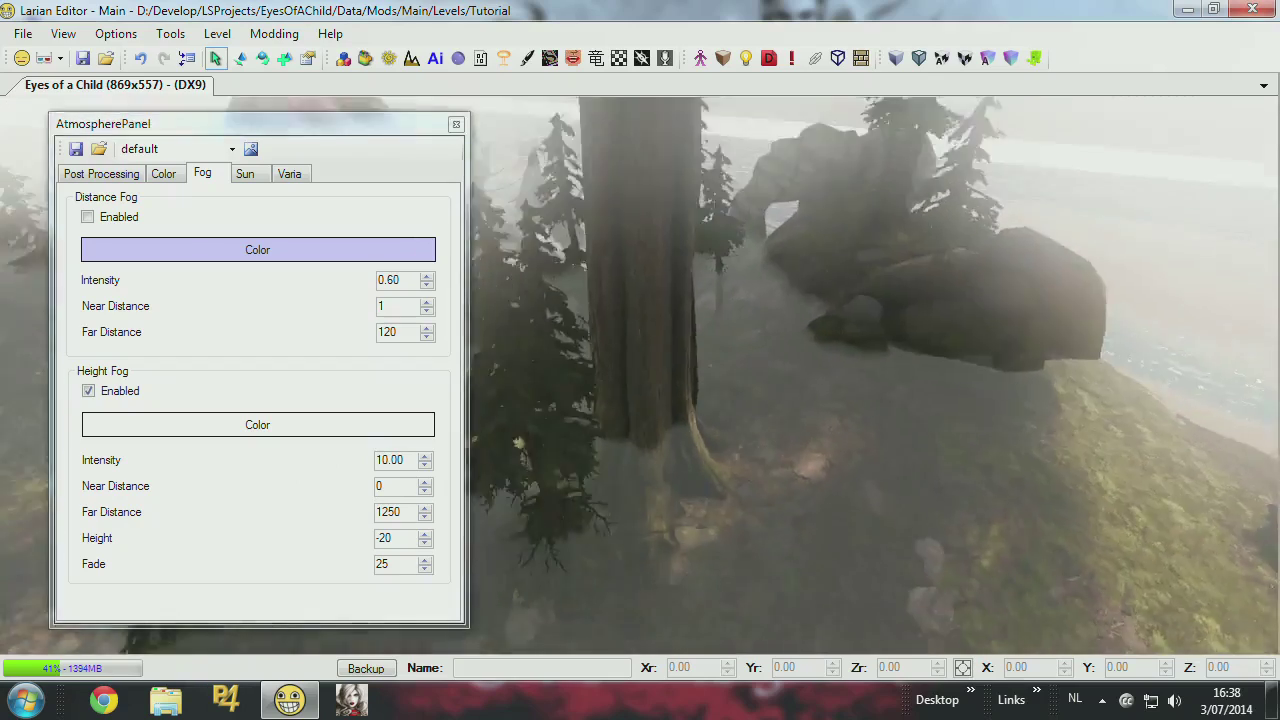
scroll(749, 477, down, 5)
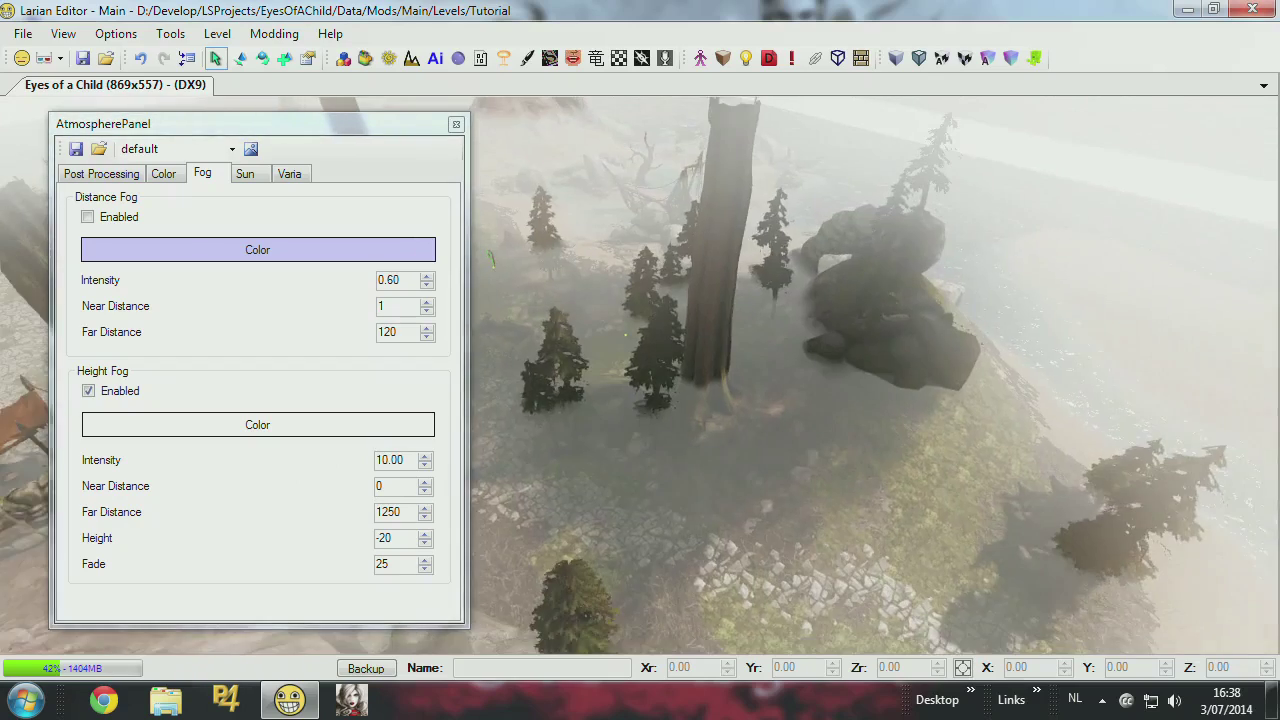
Change the height fog's color to the basic yellow with RGB 255, 255, 0 and view the result.
click(280, 249)
click(459, 197)
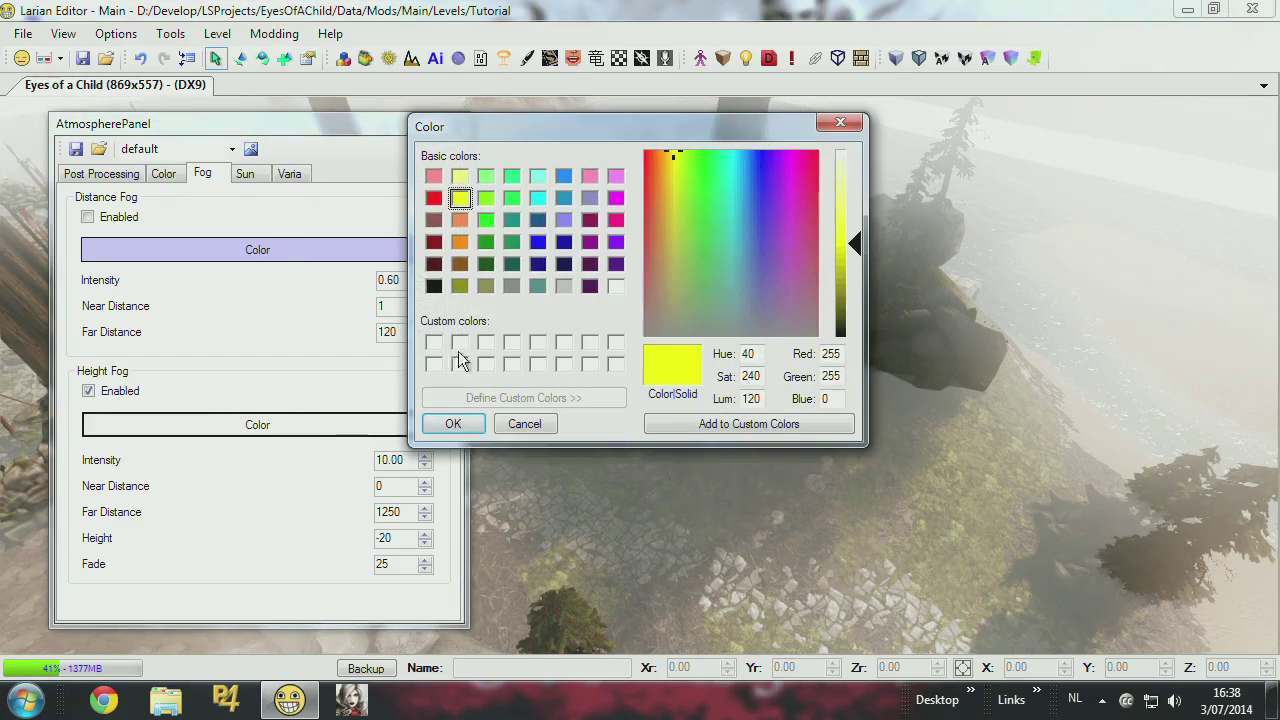
click(453, 423)
mouse_move(768, 434)
right_down()
mouse_move(700, 434)
mouse_move(760, 395)
mouse_move(690, 500)
mouse_move(730, 470)
mouse_move(740, 400)
mouse_move(750, 450)
mouse_move(743, 430)
right_up()
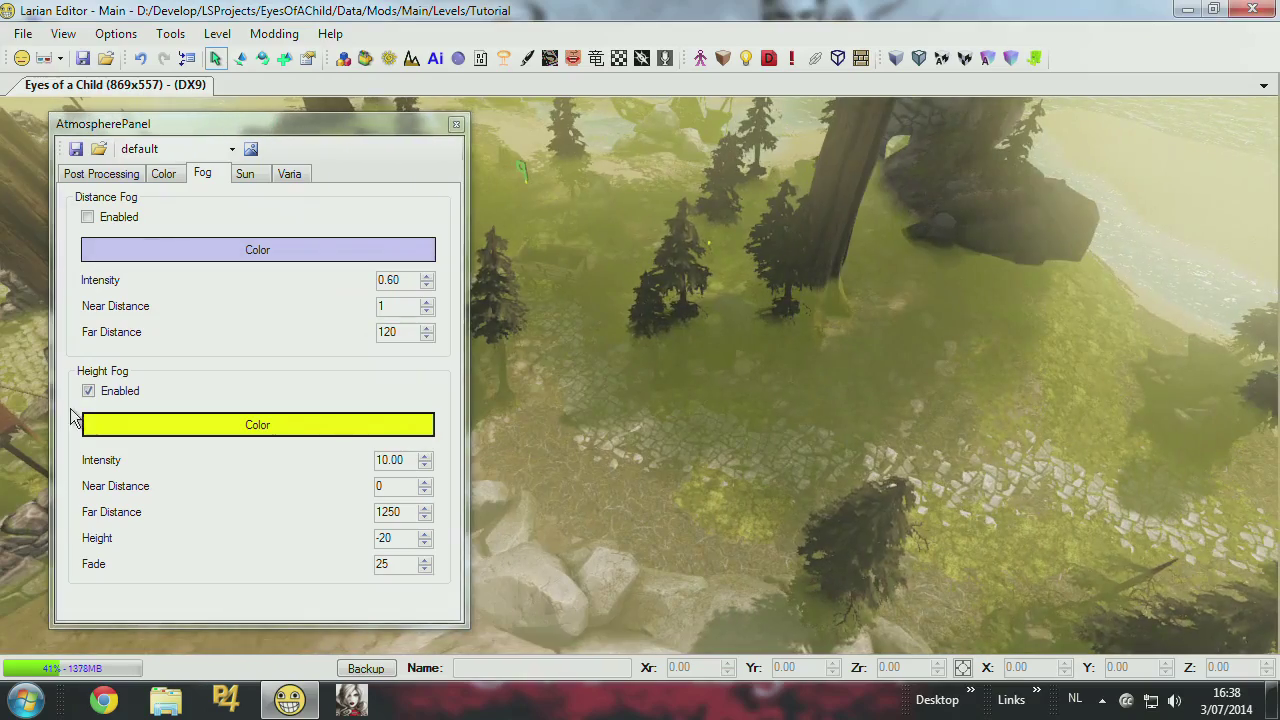
Look through the sun settings and switch the sun's shadows off and back on to compare the lighting.
click(248, 178)
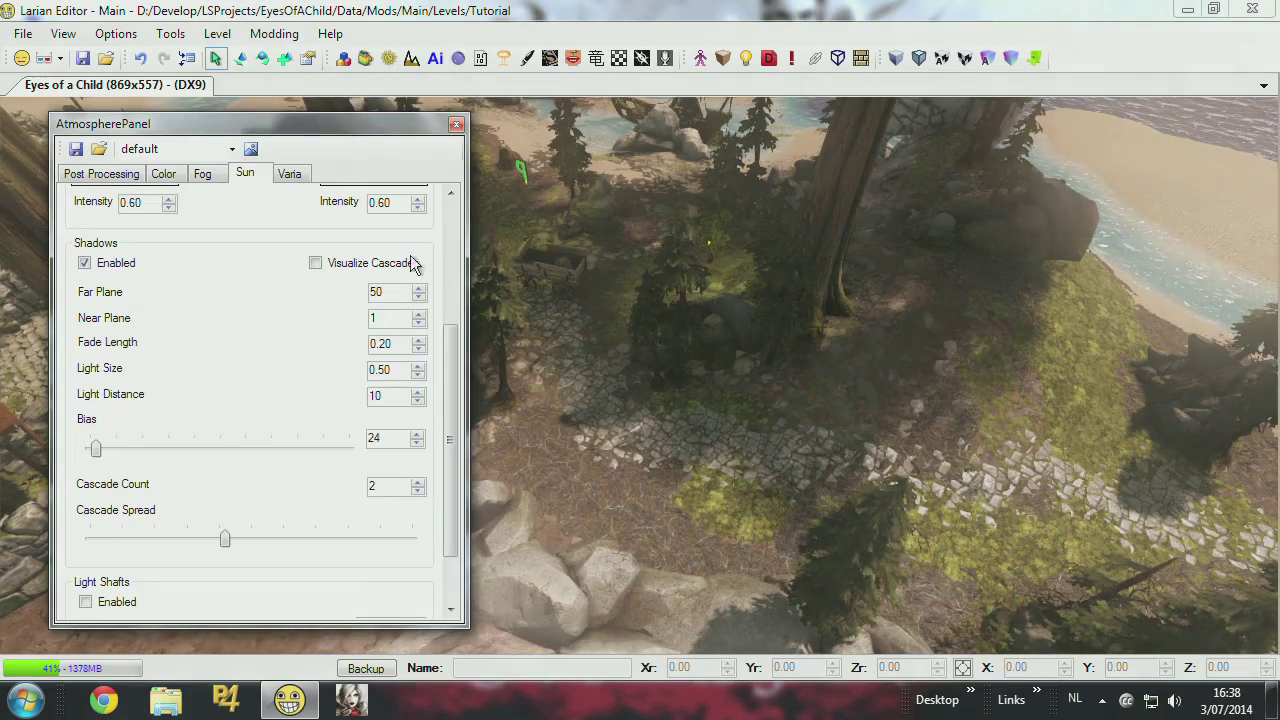
drag(449, 357, 452, 195)
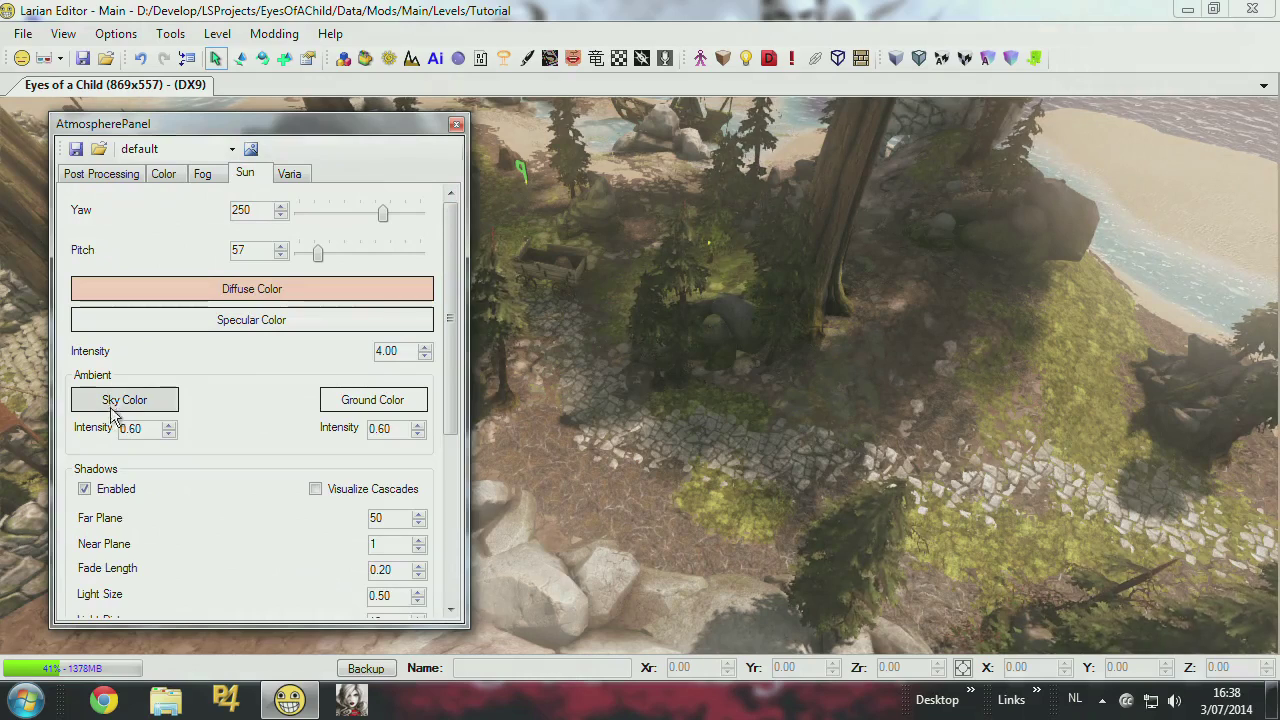
drag(451, 323, 452, 420)
click(85, 305)
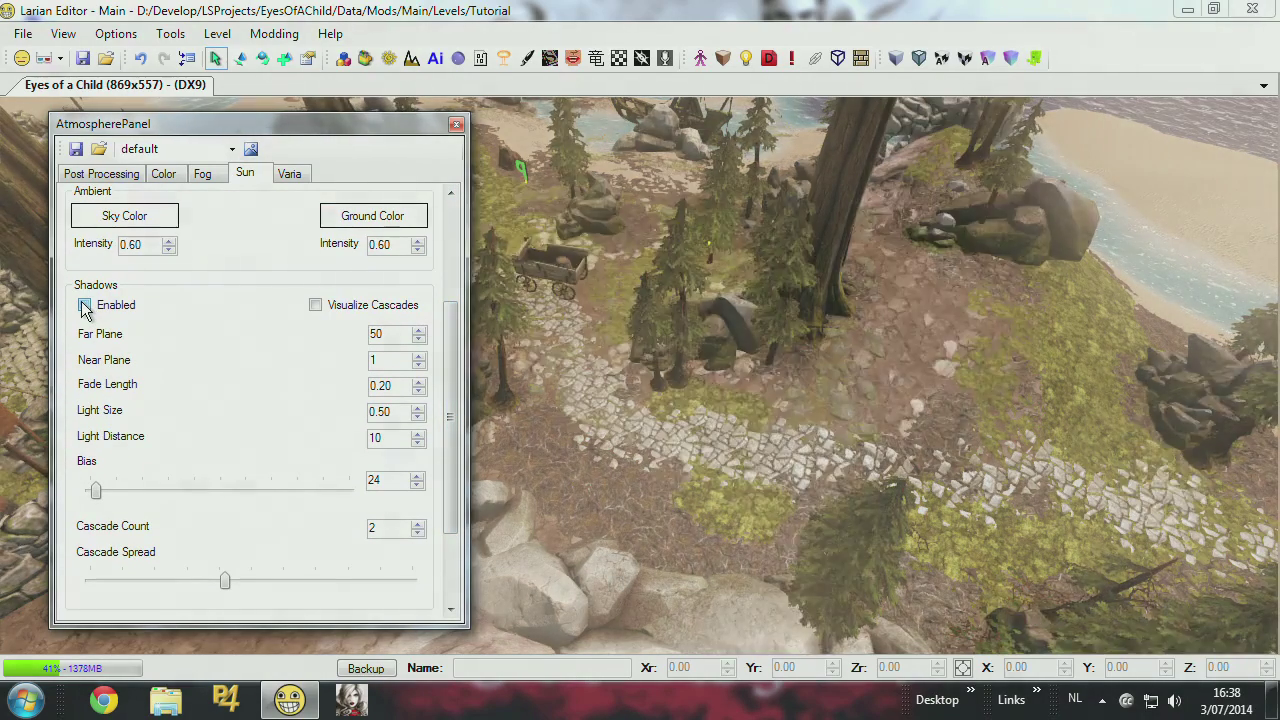
click(85, 305)
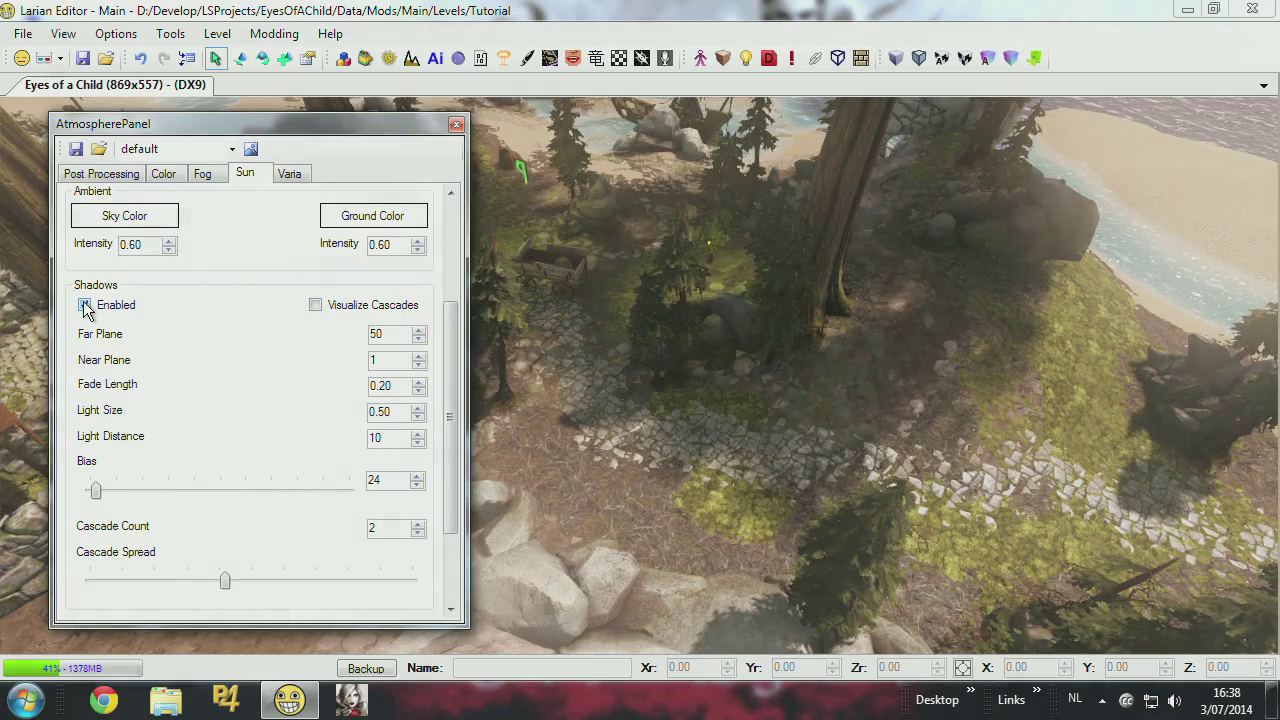